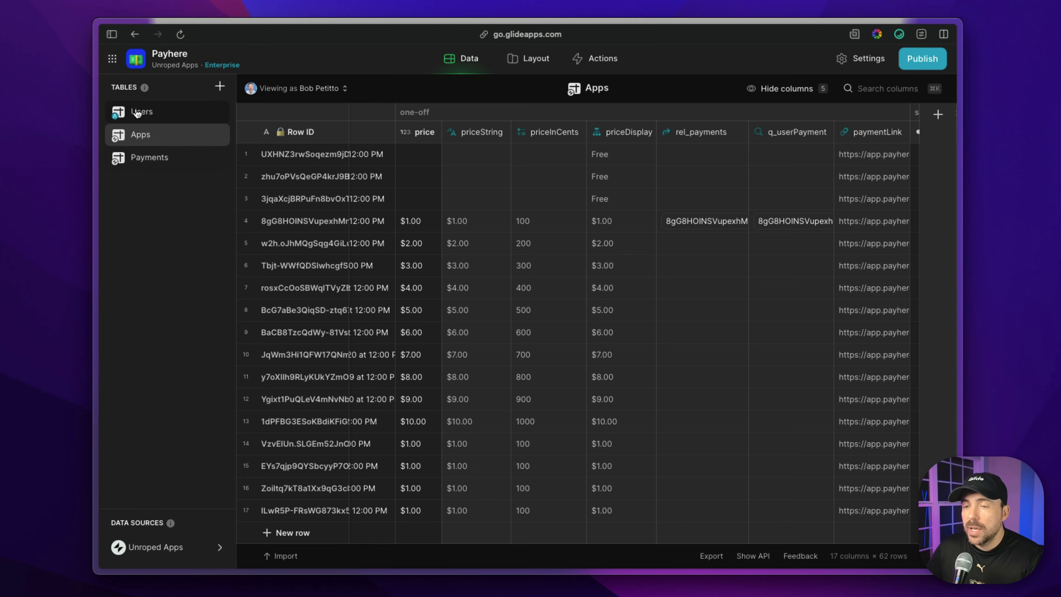
Add a Row ID column to the Users table.
click(137, 112)
click(938, 115)
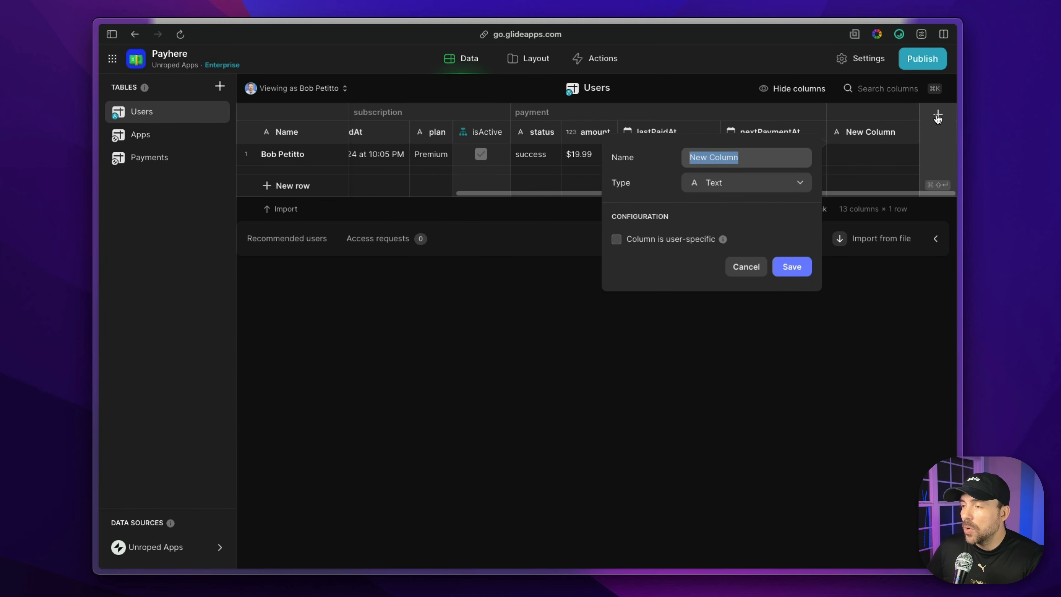
click(722, 186)
text(row)
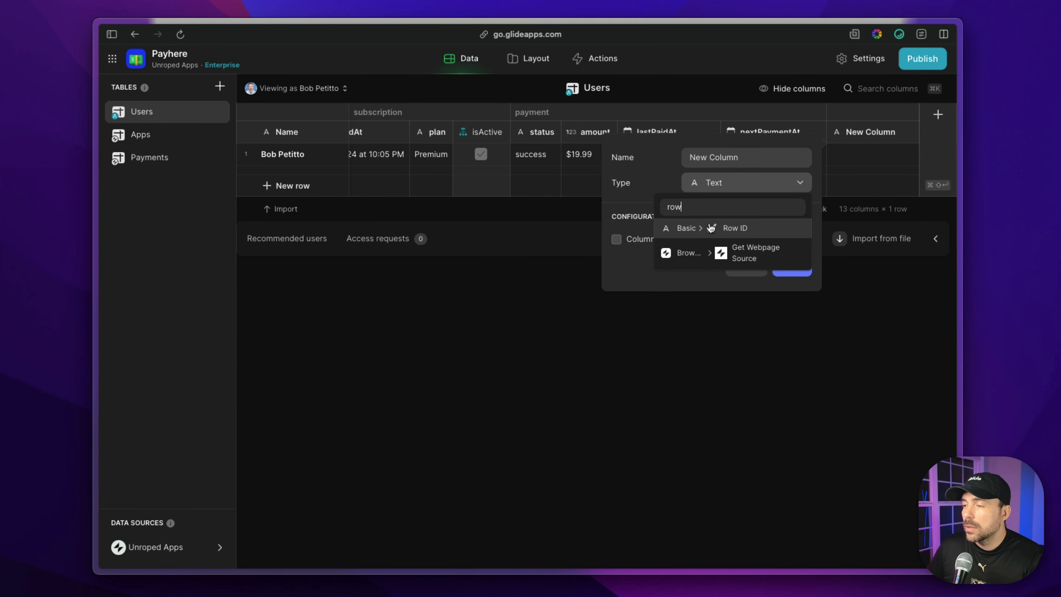
click(711, 228)
click(784, 231)
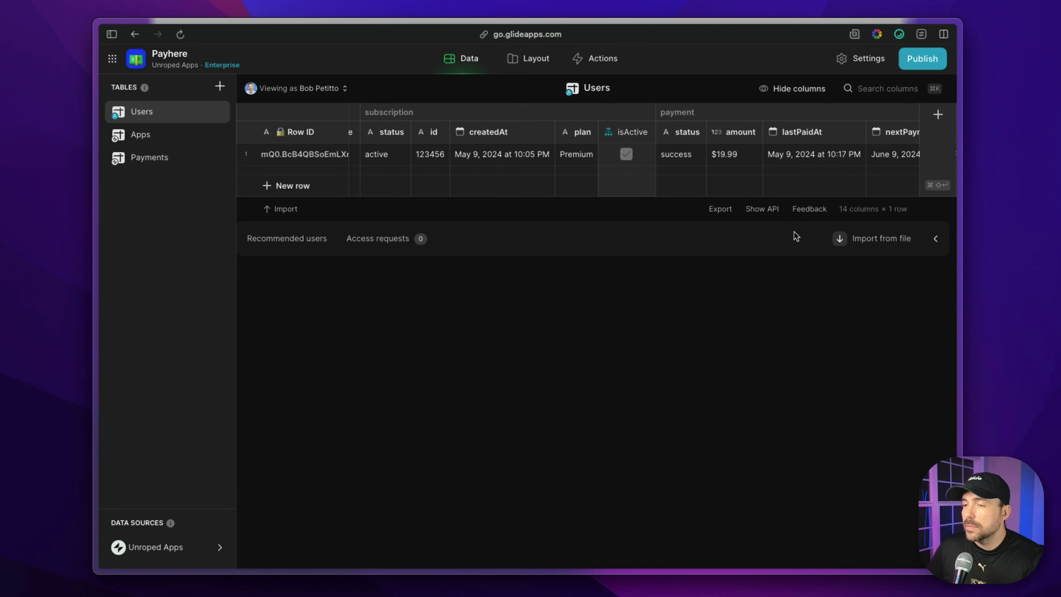
In the Apps table's paymentLink column, set the custom user ID query parameter's value to the User Profile's Row ID.
click(135, 137)
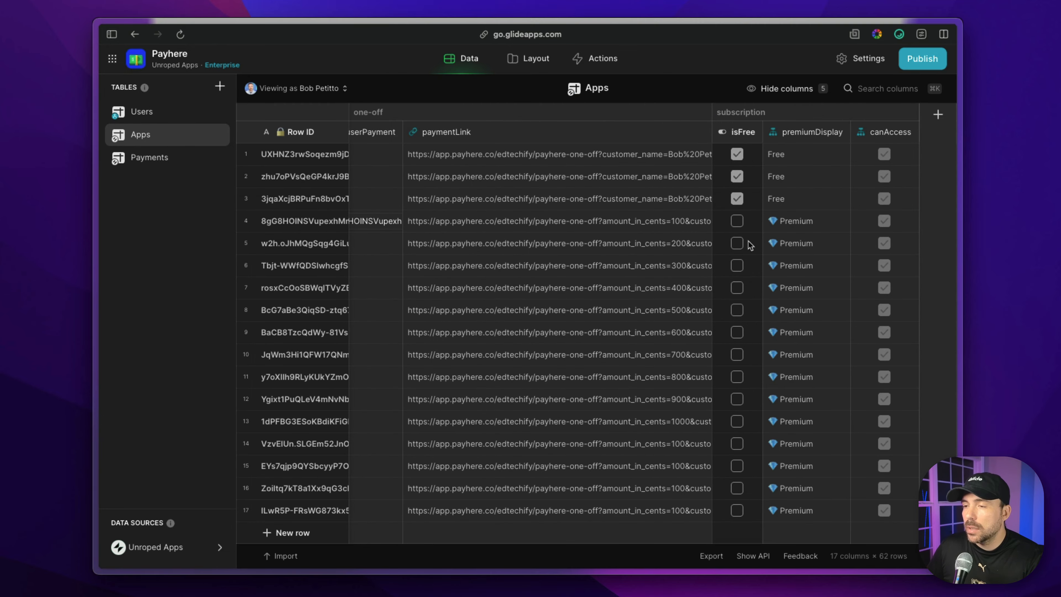
scroll(750, 246, left, 5)
double_click(793, 133)
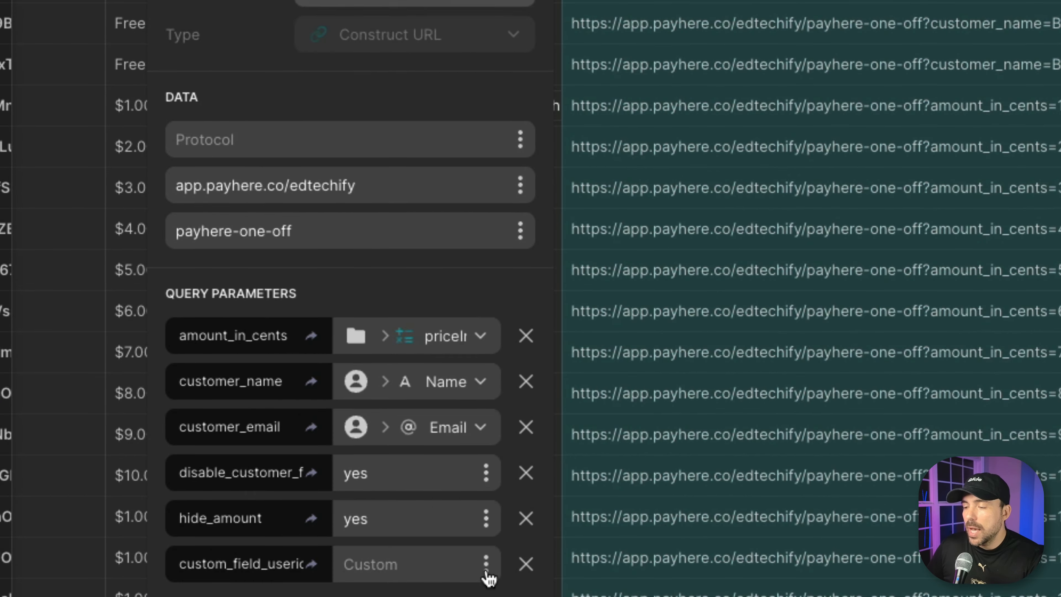
click(605, 469)
mouse_move(447, 57)
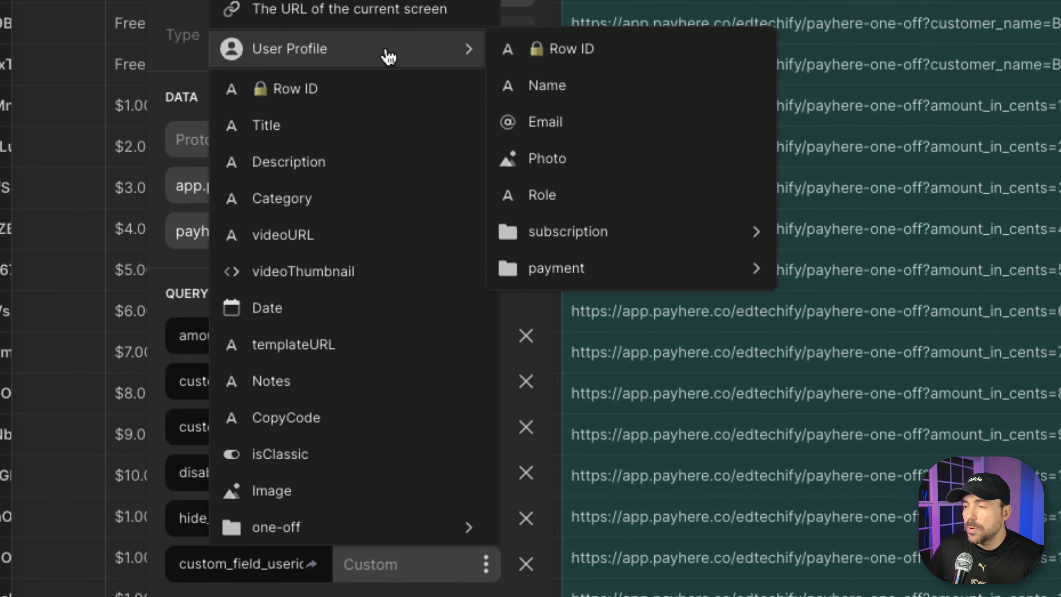
click(563, 63)
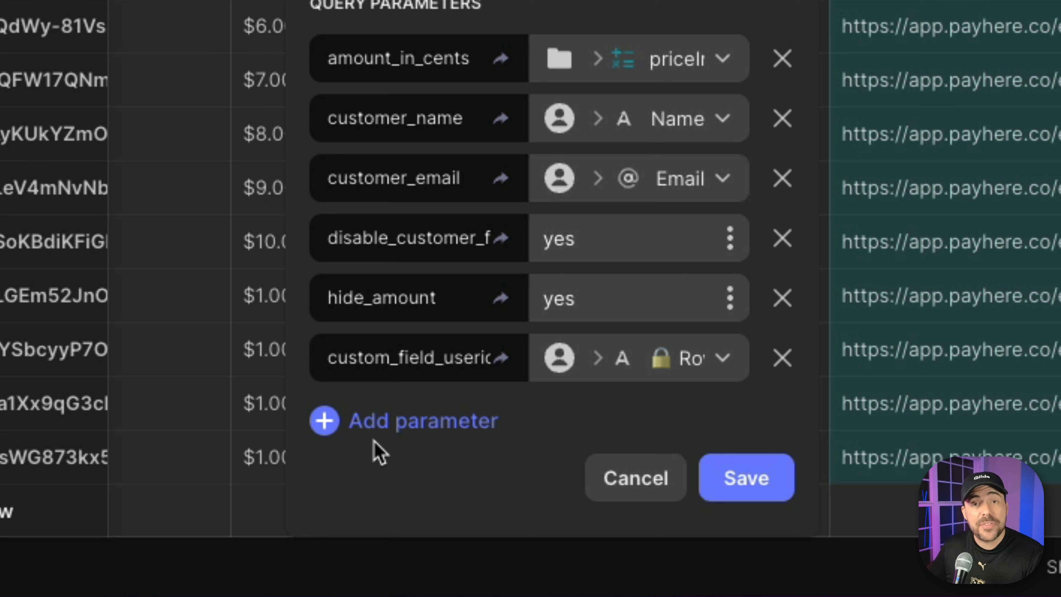
Add a link_title query parameter to the payment link and bind it to the Title column.
click(409, 428)
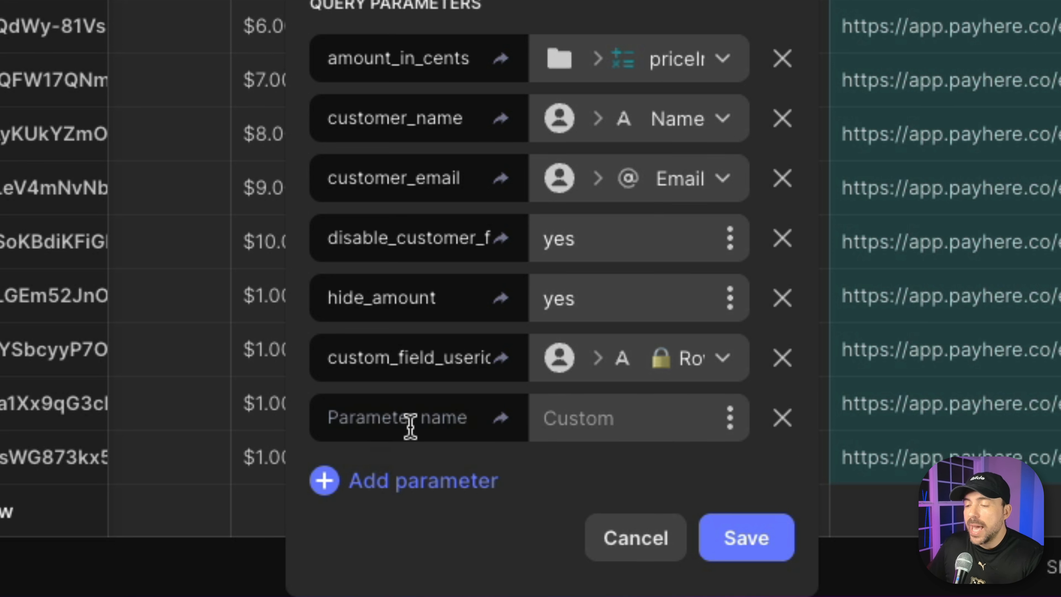
text(link)
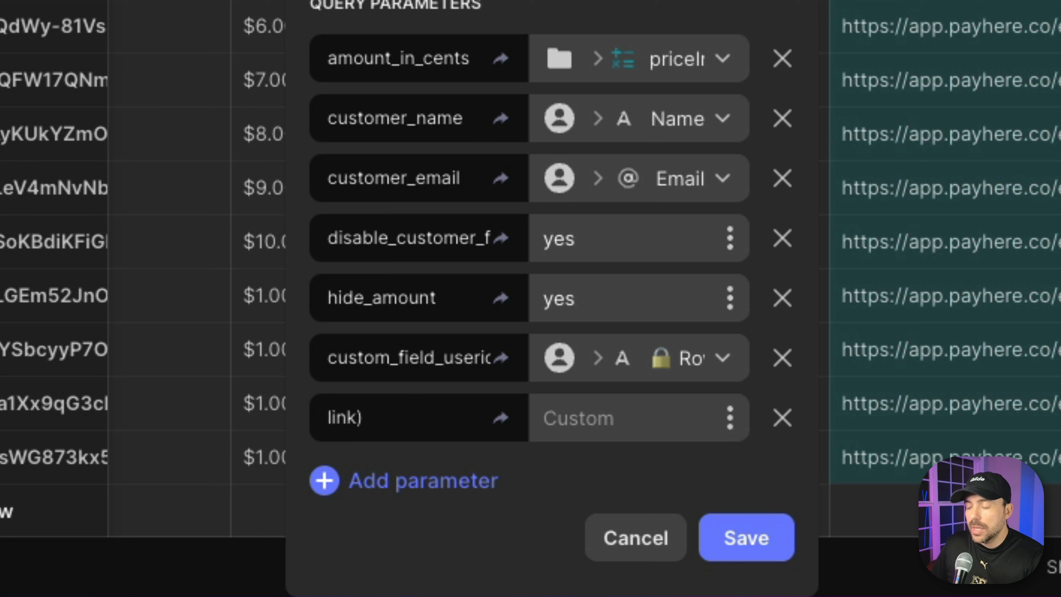
text(_title)
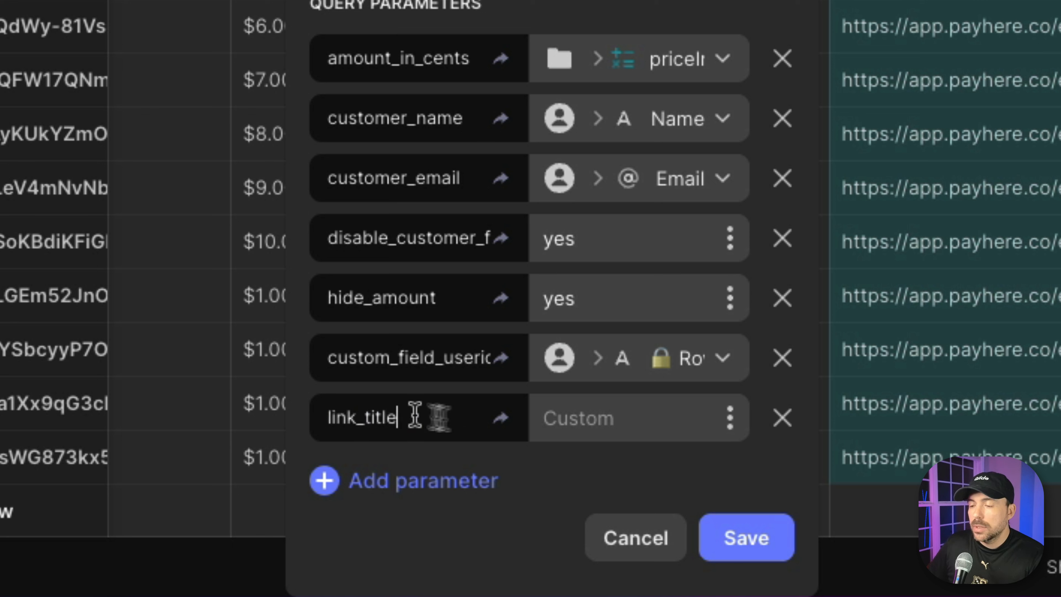
click(730, 422)
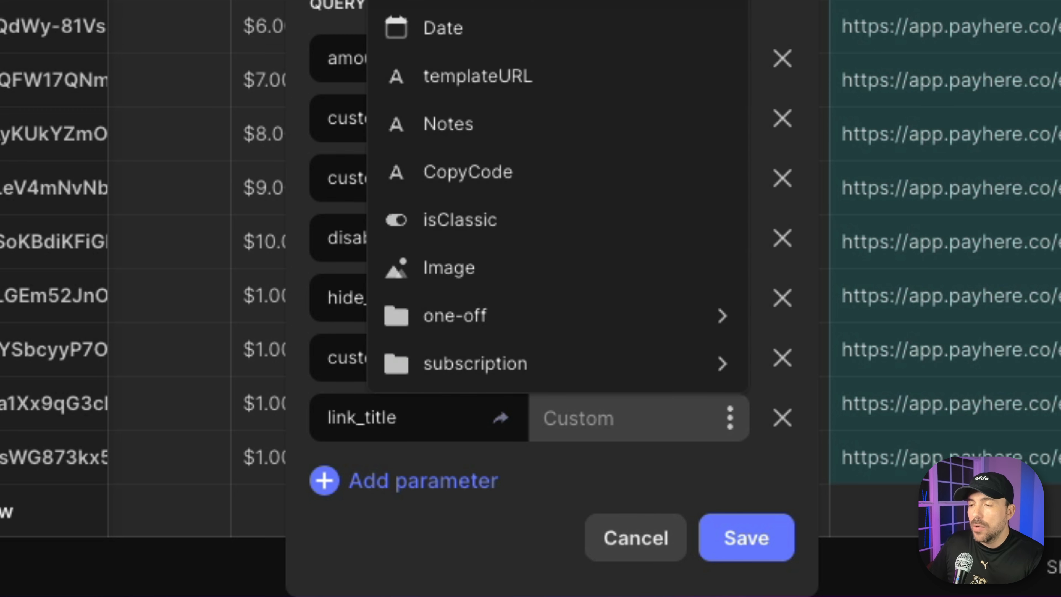
click(470, 2)
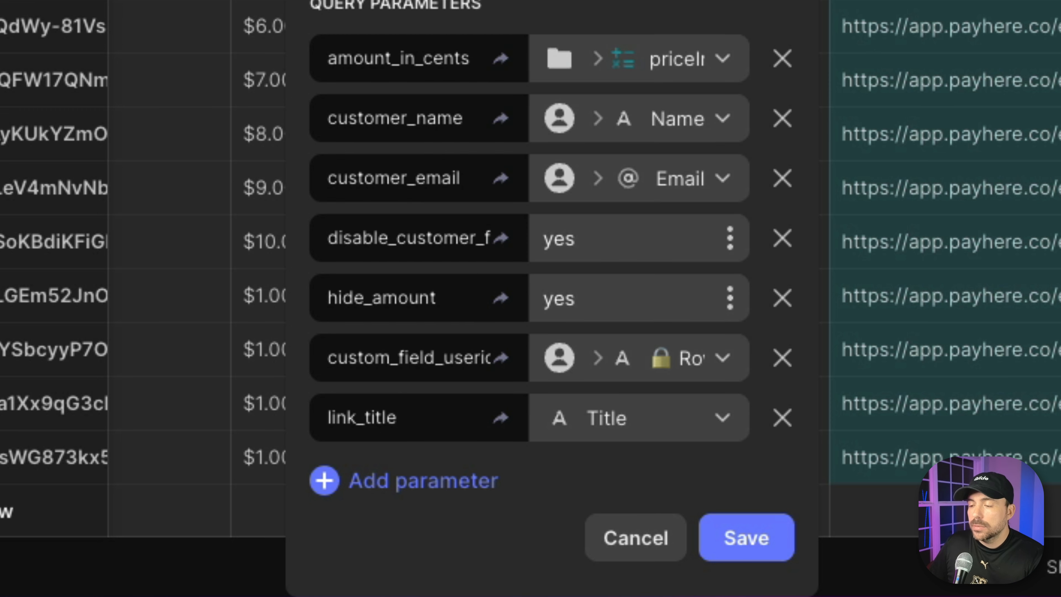
Add a link_description query parameter bound to the Description column and save the paymentLink column.
click(408, 483)
click(386, 468)
text(link)
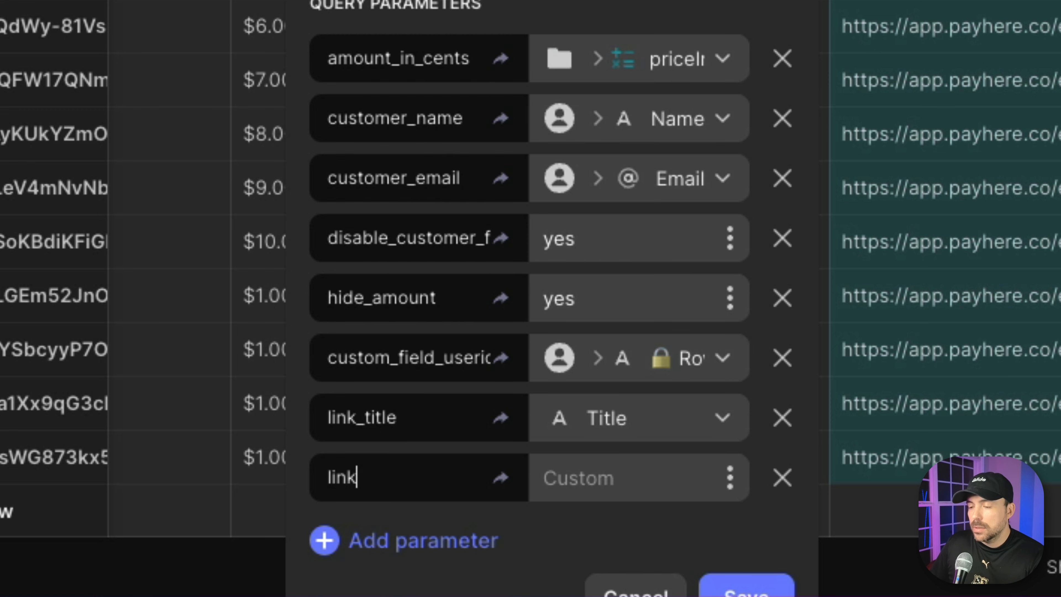
text(_description)
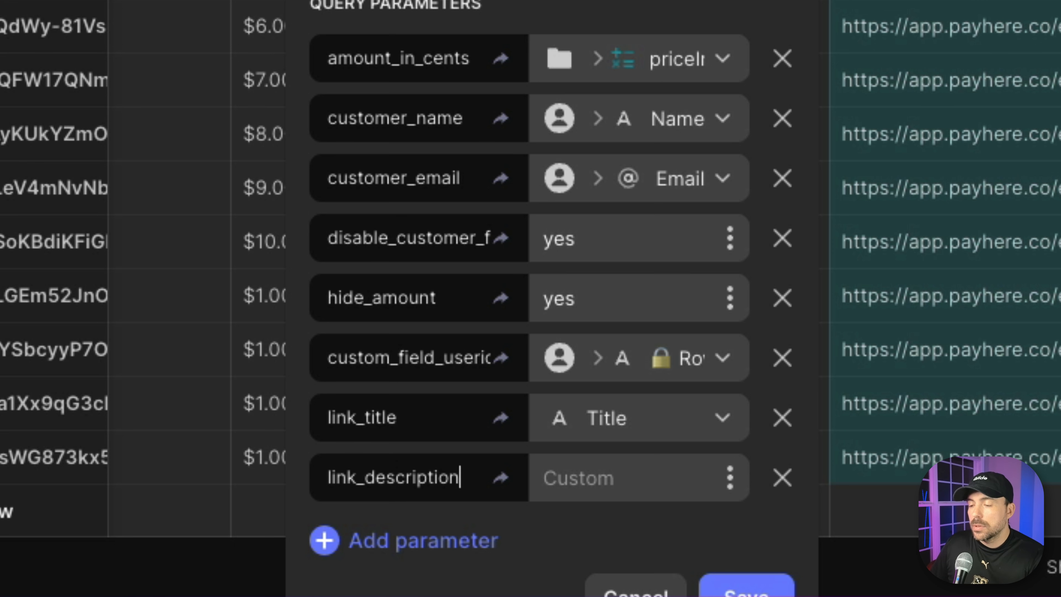
click(730, 480)
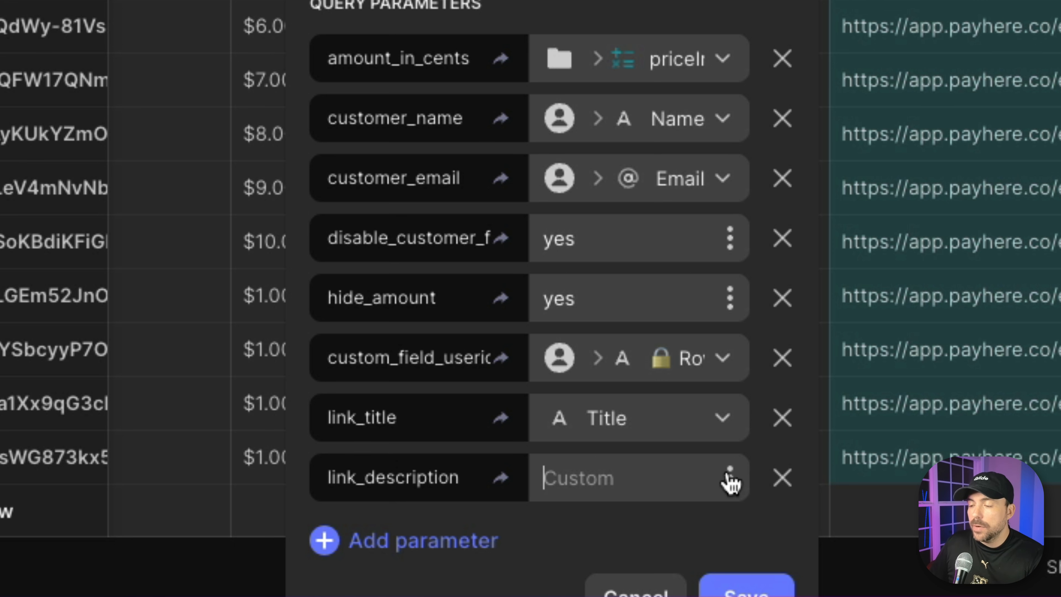
click(481, 2)
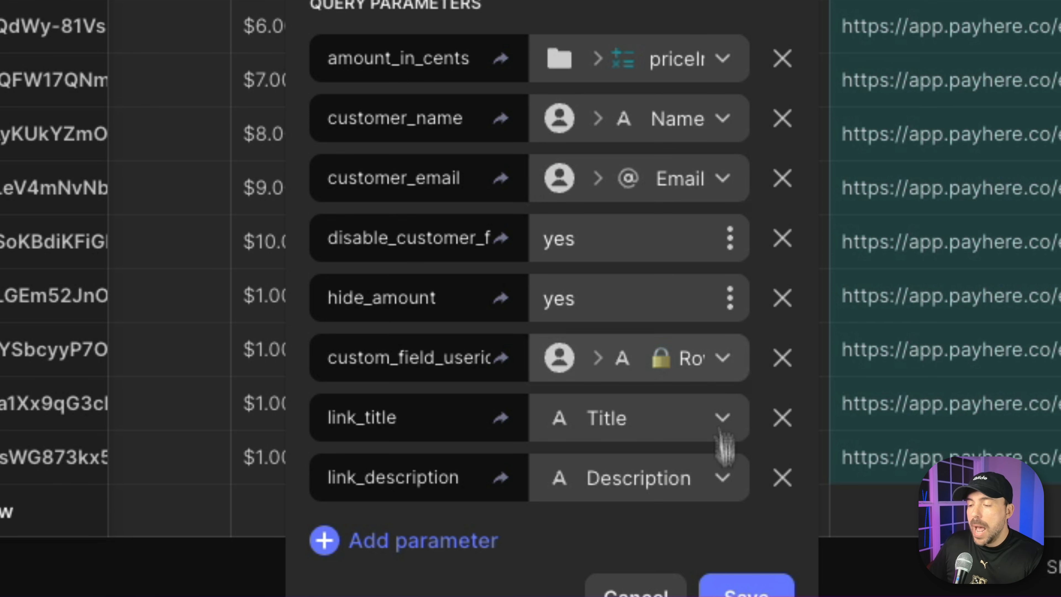
click(748, 587)
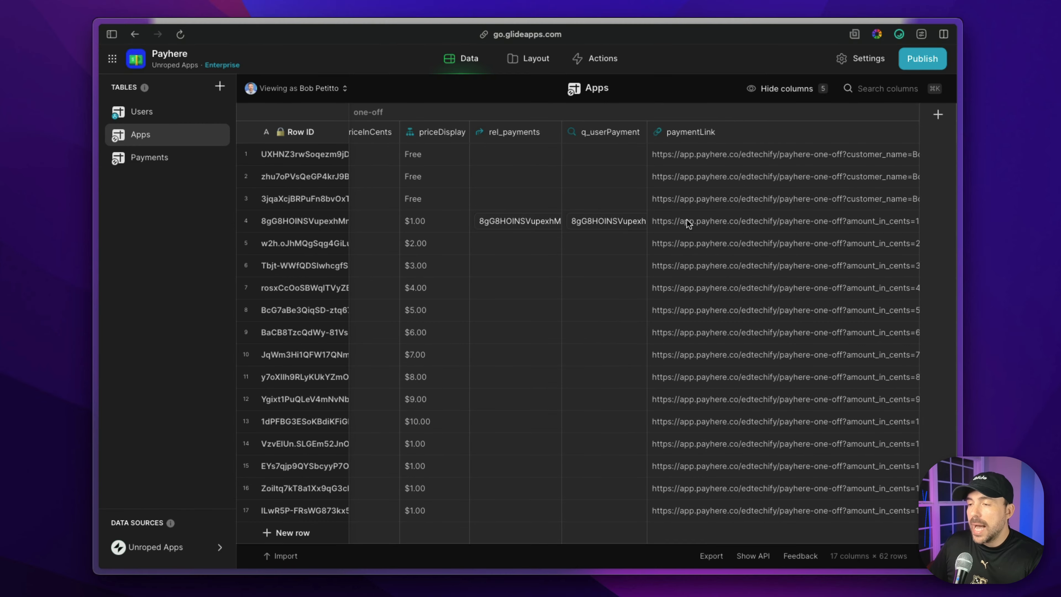
Copy the fourth app's paymentLink URL and open it in a new browser tab.
click(686, 221)
scroll(686, 221, left, 3)
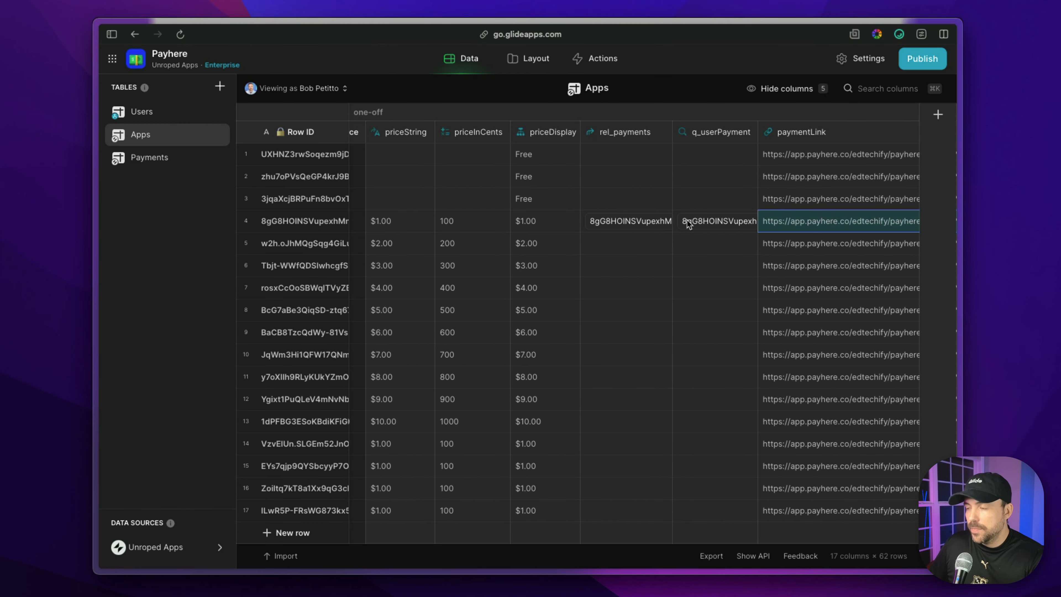
key(super+t)
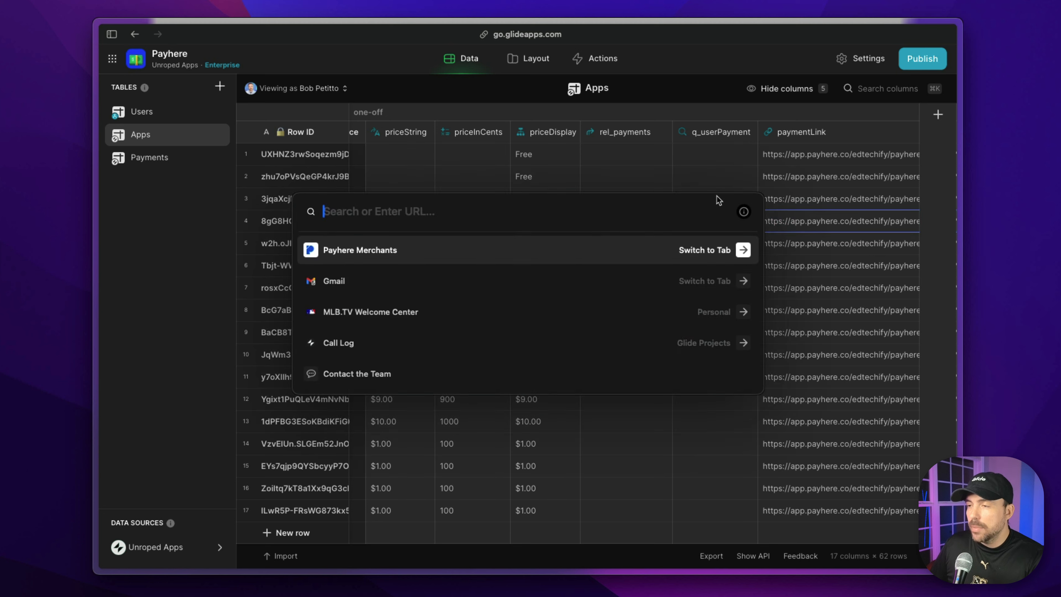
key(super+v)
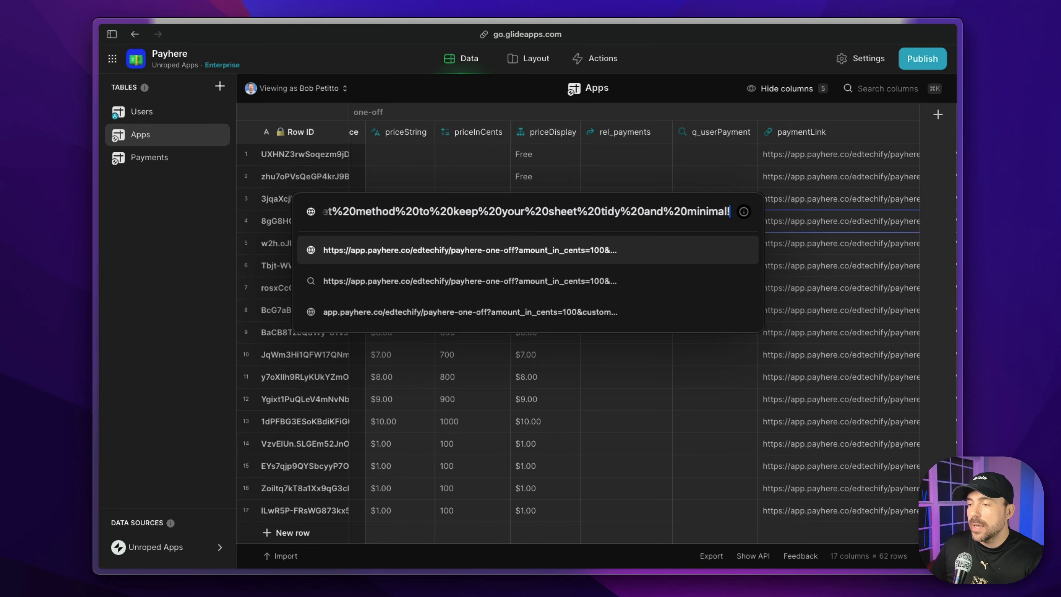
key(Return)
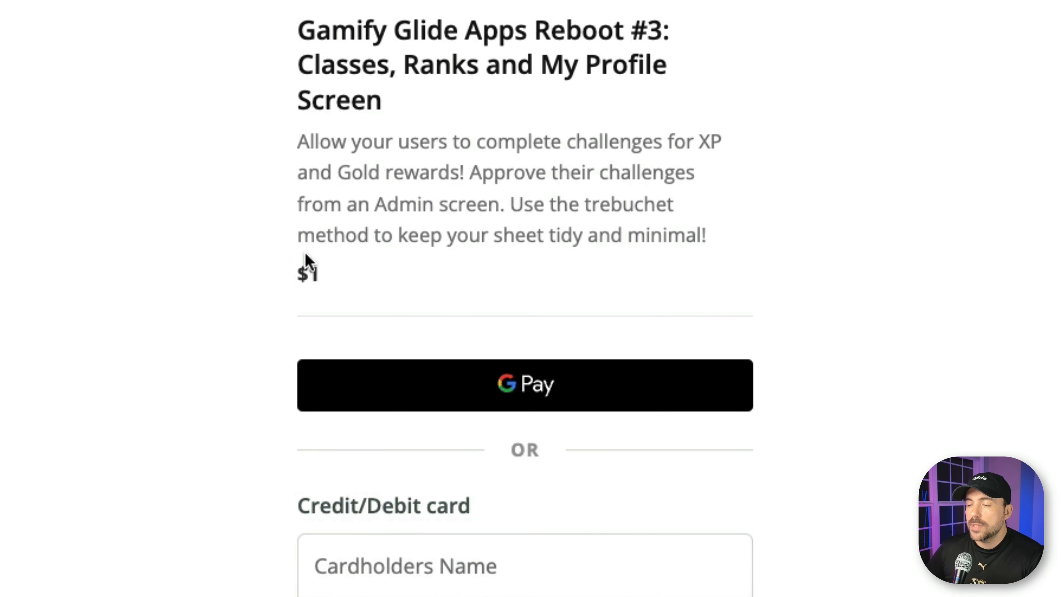
Examine the price, title, description and prefilled customer details on the Payhere checkout page.
drag(294, 272, 355, 276)
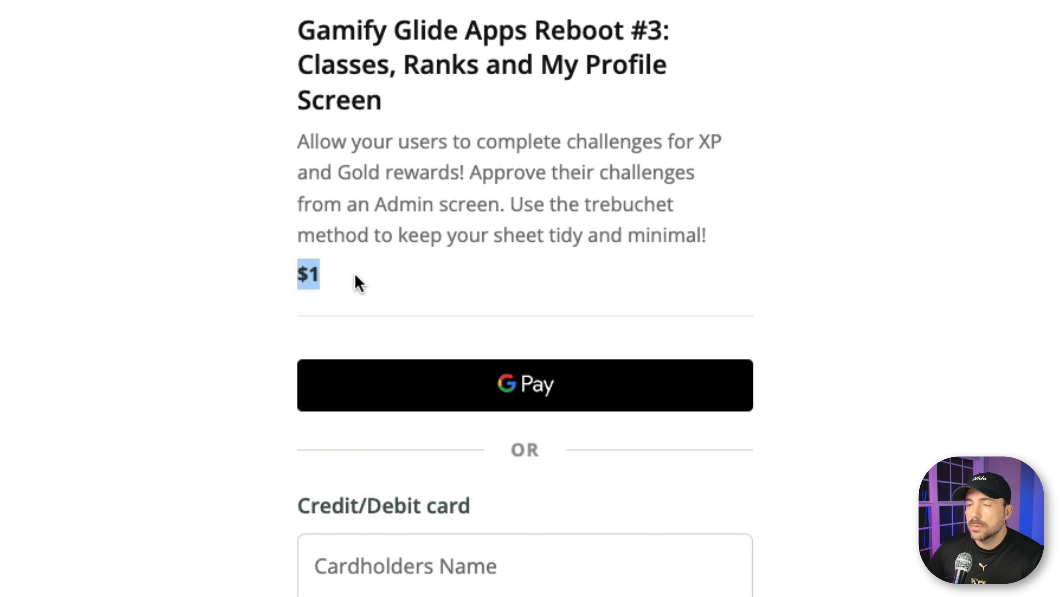
drag(299, 26, 397, 108)
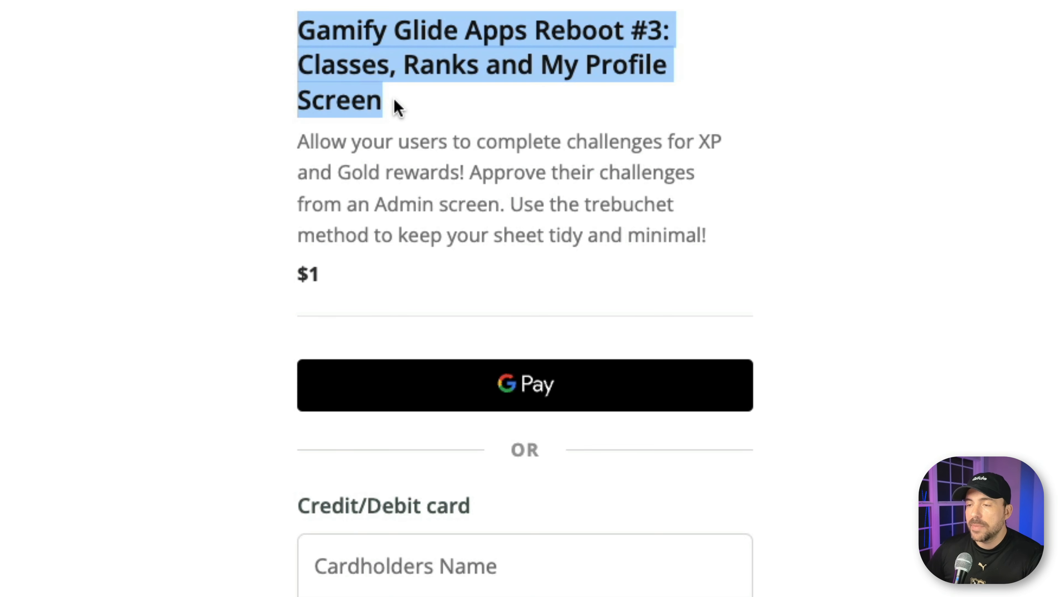
drag(298, 140, 704, 242)
scroll(706, 244, down, 3)
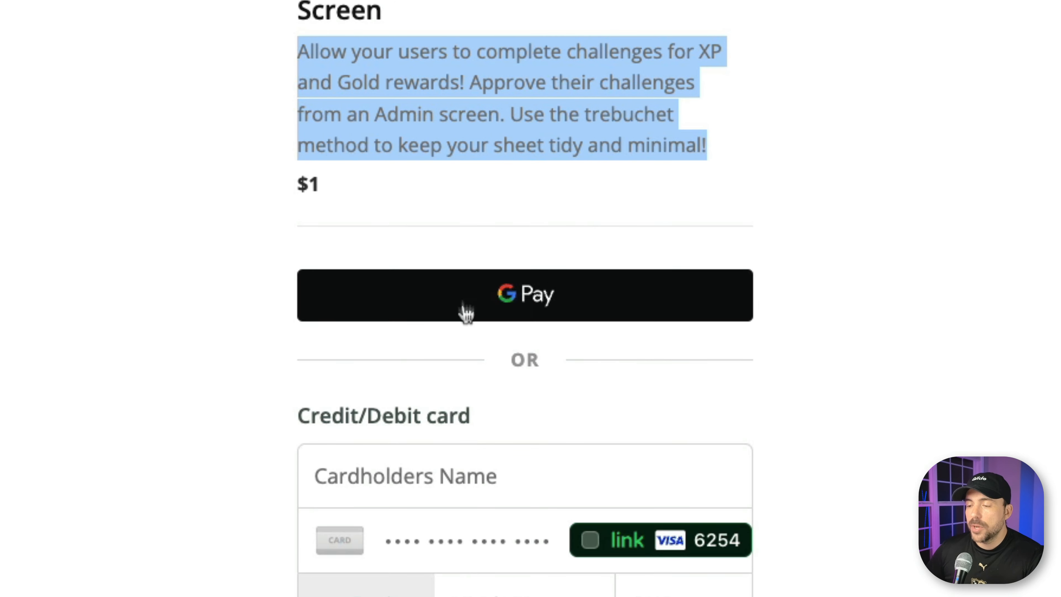
scroll(503, 292, down, 3)
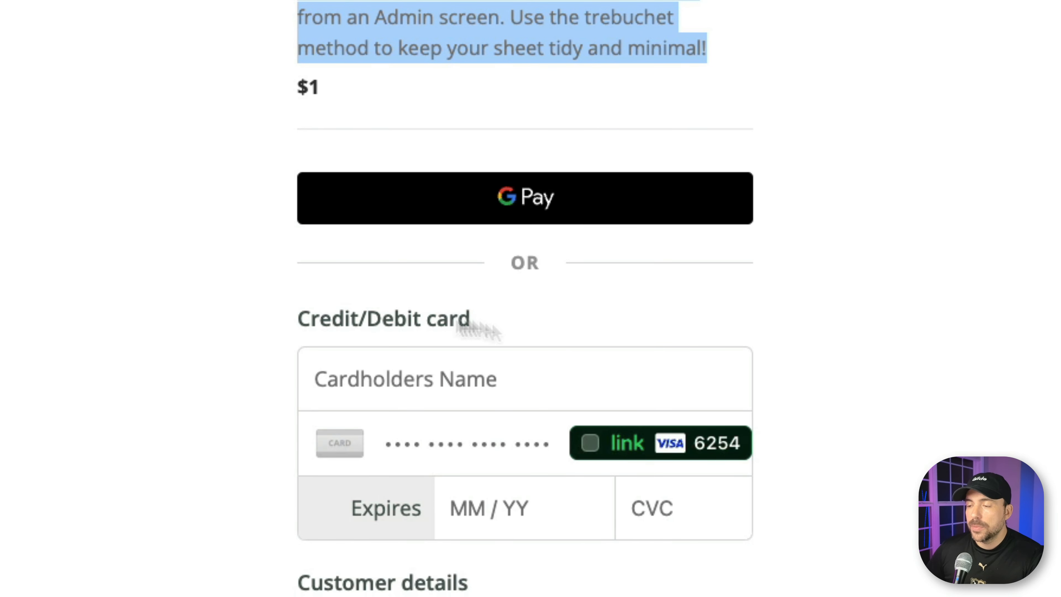
scroll(446, 343, down, 9)
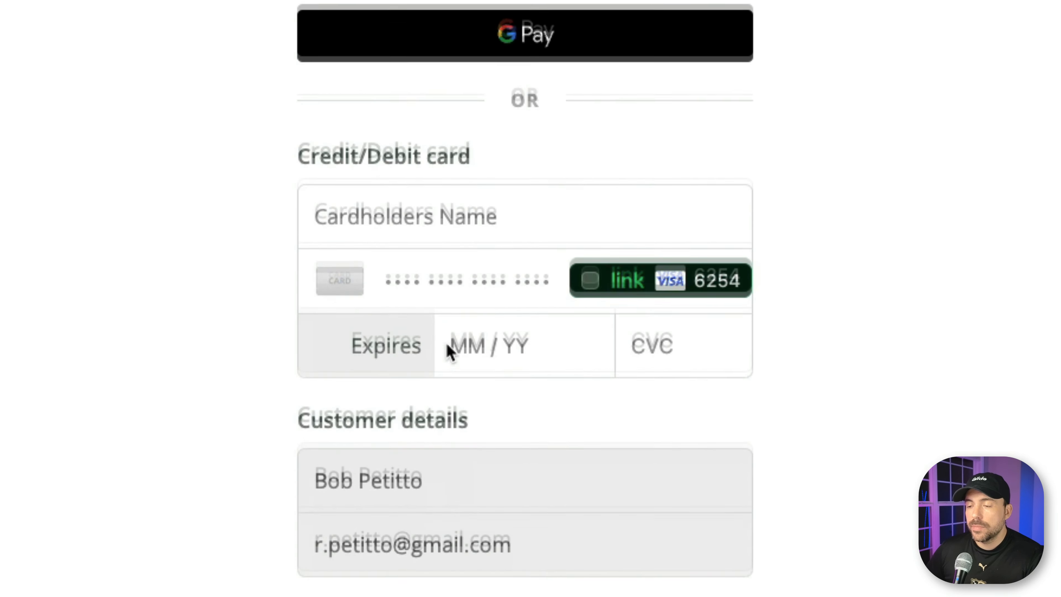
drag(322, 355, 435, 383)
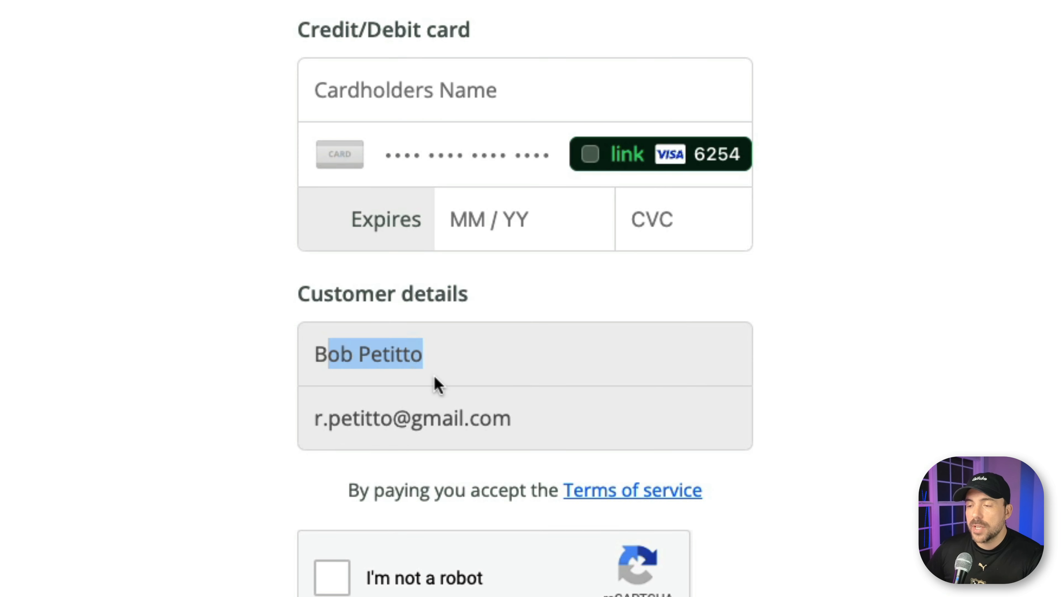
drag(328, 418, 542, 424)
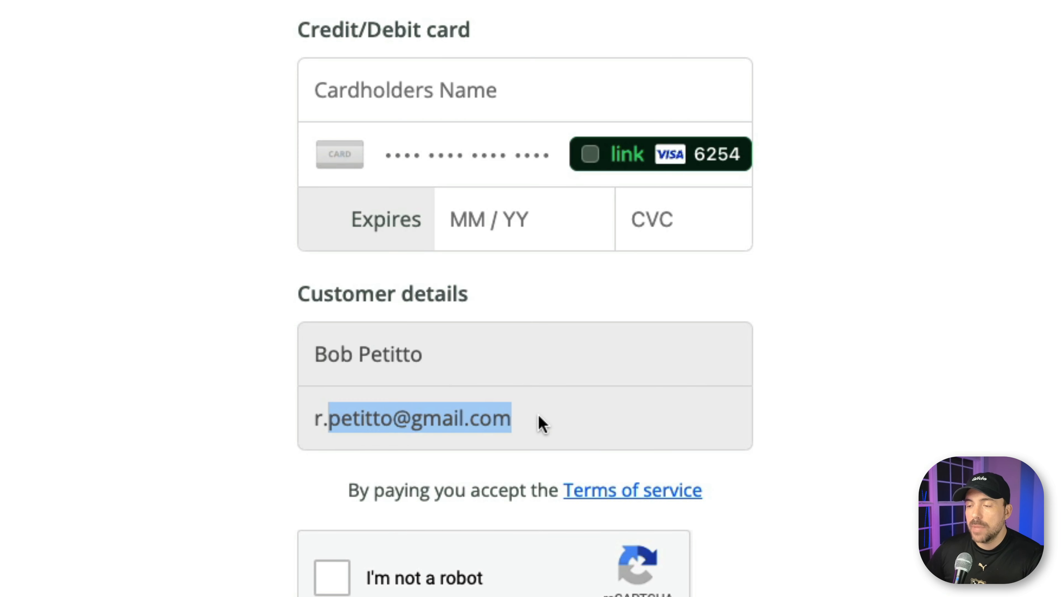
triple_click(441, 416)
triple_click(363, 334)
drag(365, 336, 368, 373)
triple_click(368, 400)
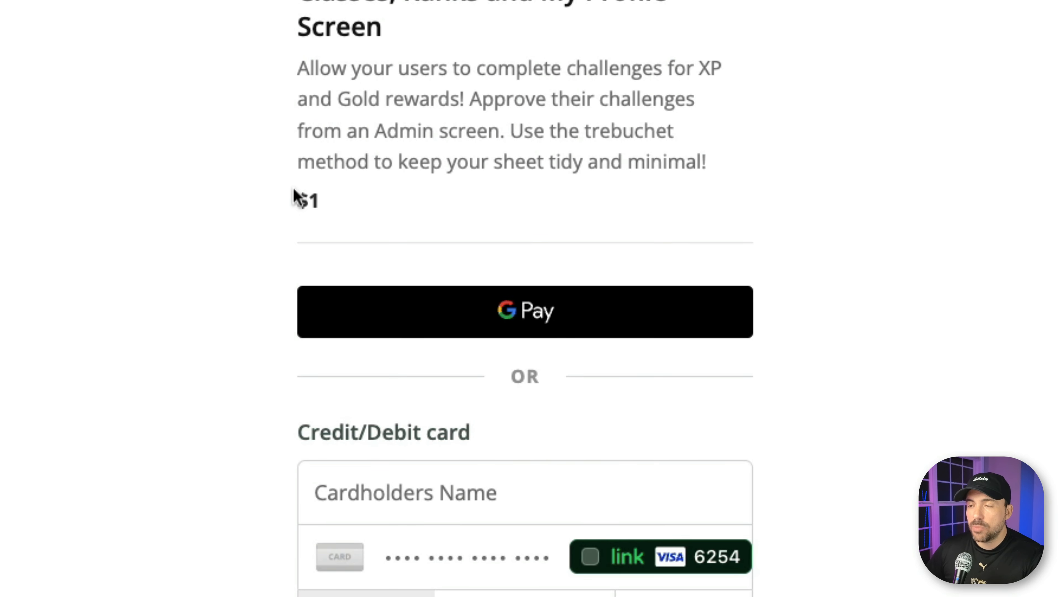
Review the checkout's amount and payment form again, and return to the fourth app's paymentLink cell in Glide.
drag(295, 198, 355, 199)
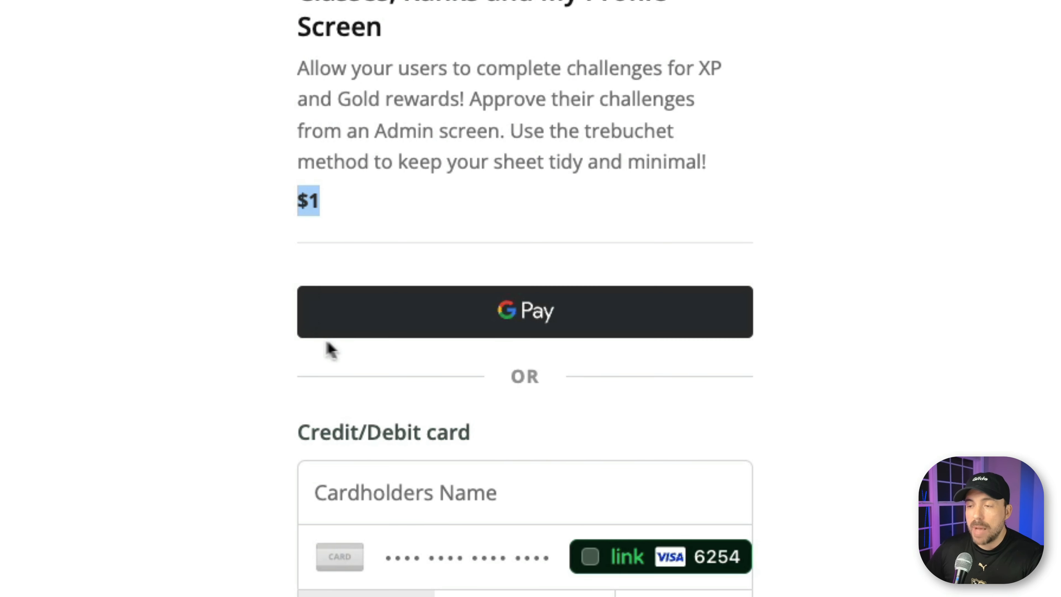
click(312, 197)
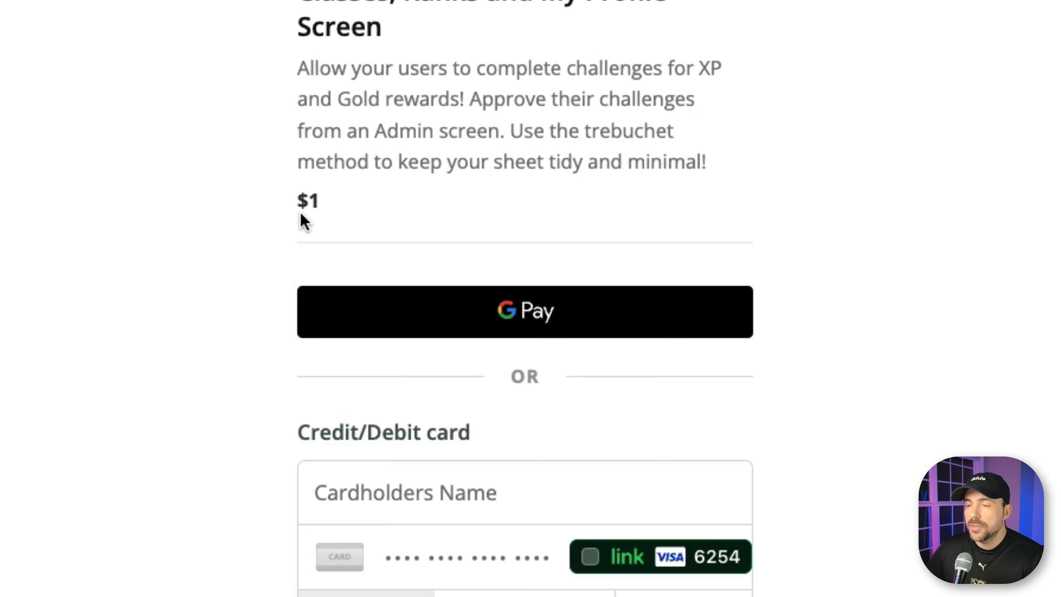
drag(301, 214, 344, 228)
scroll(345, 229, up, 2)
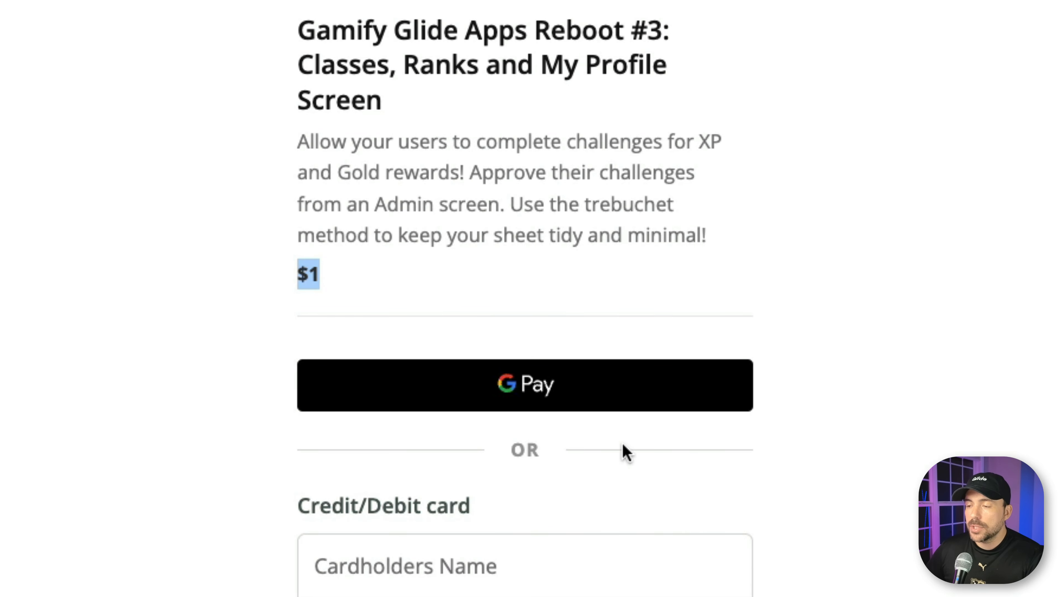
scroll(624, 407, down, 6)
scroll(624, 408, up, 4)
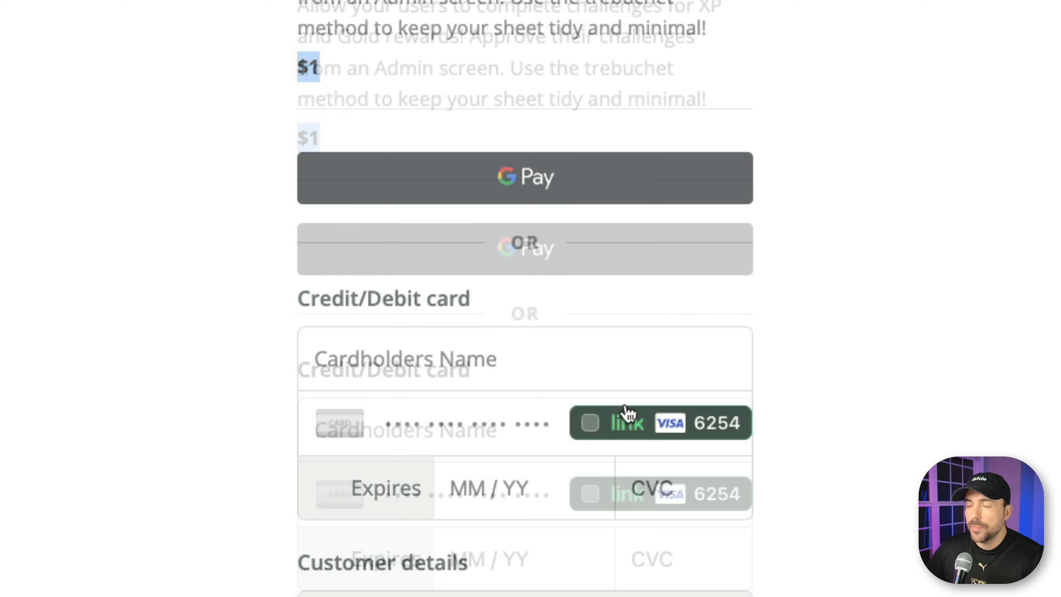
scroll(625, 408, down, 4)
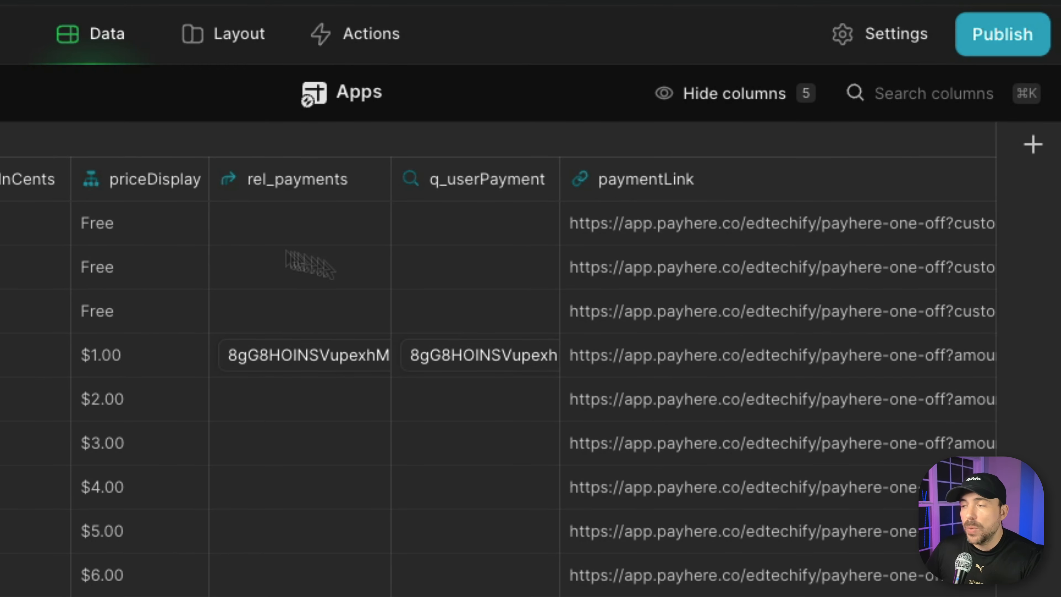
click(603, 362)
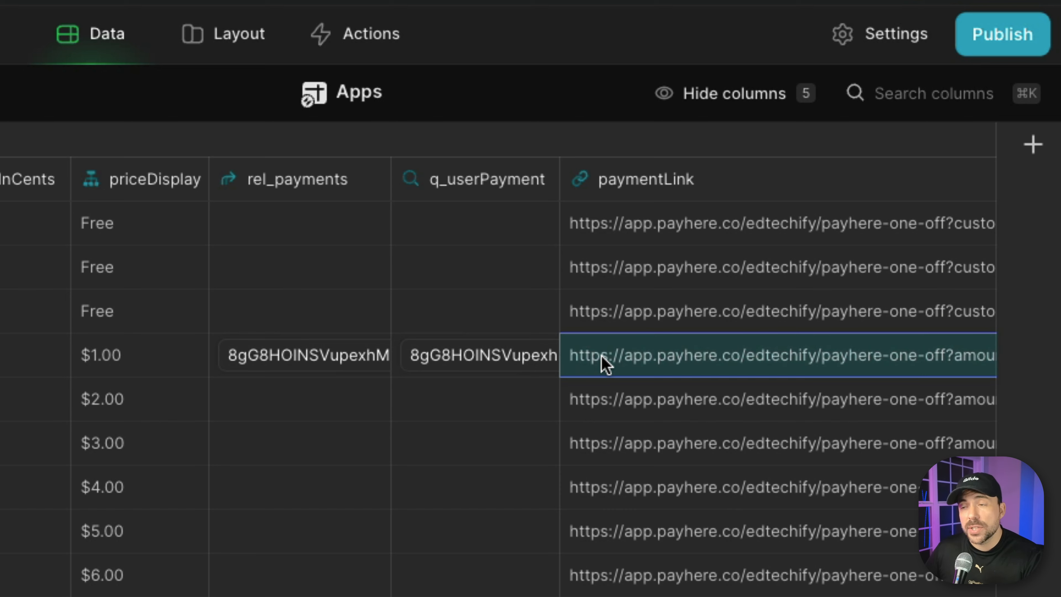
Switch to the app's layout and open the $2.00 item 'Shared "User Specific" Columns' from the One-off Payment list.
click(225, 38)
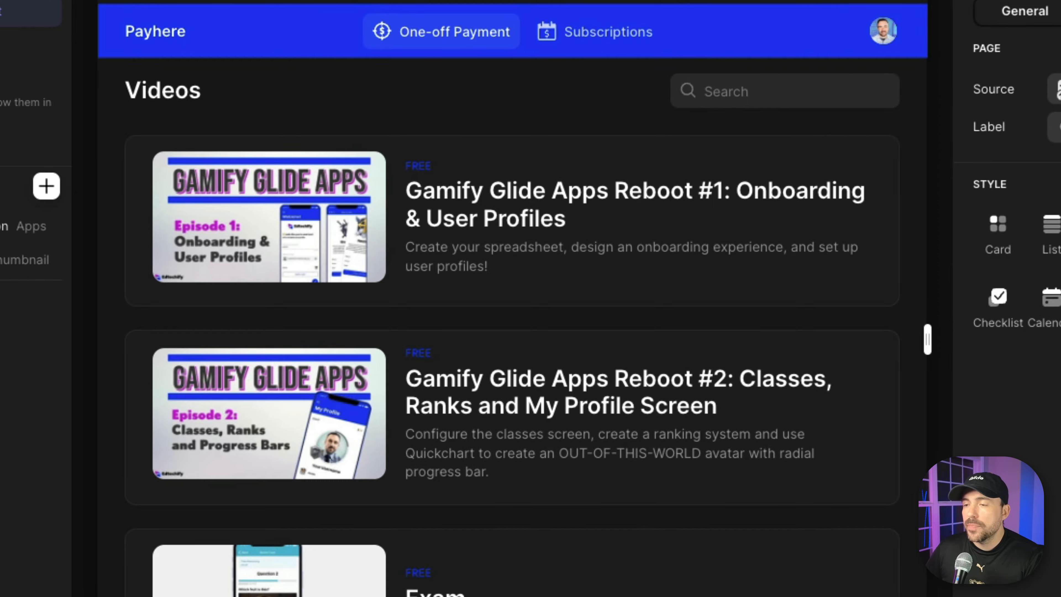
scroll(609, 349, down, 6)
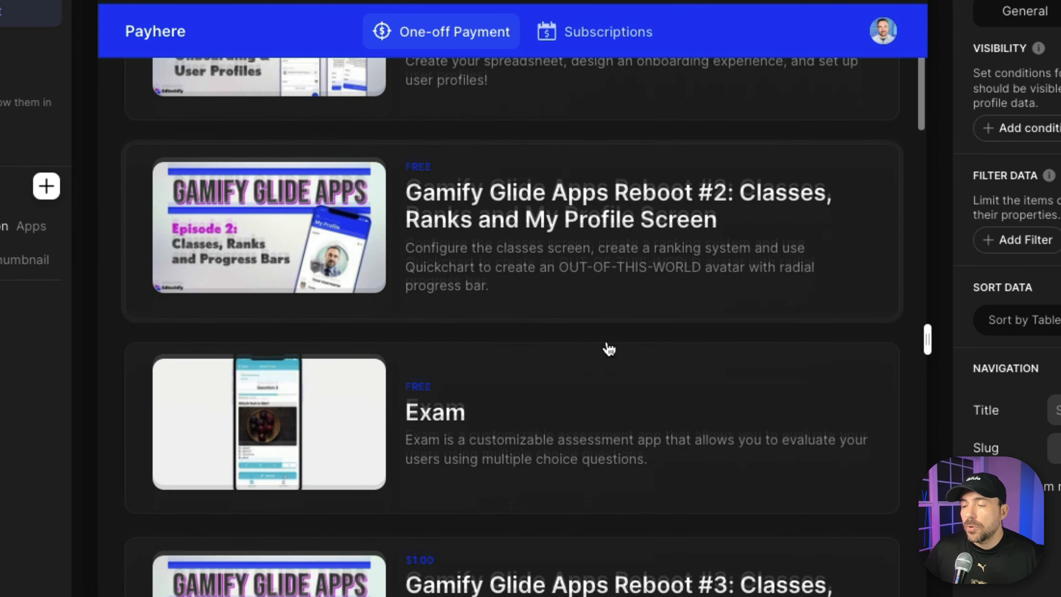
scroll(609, 349, down, 5)
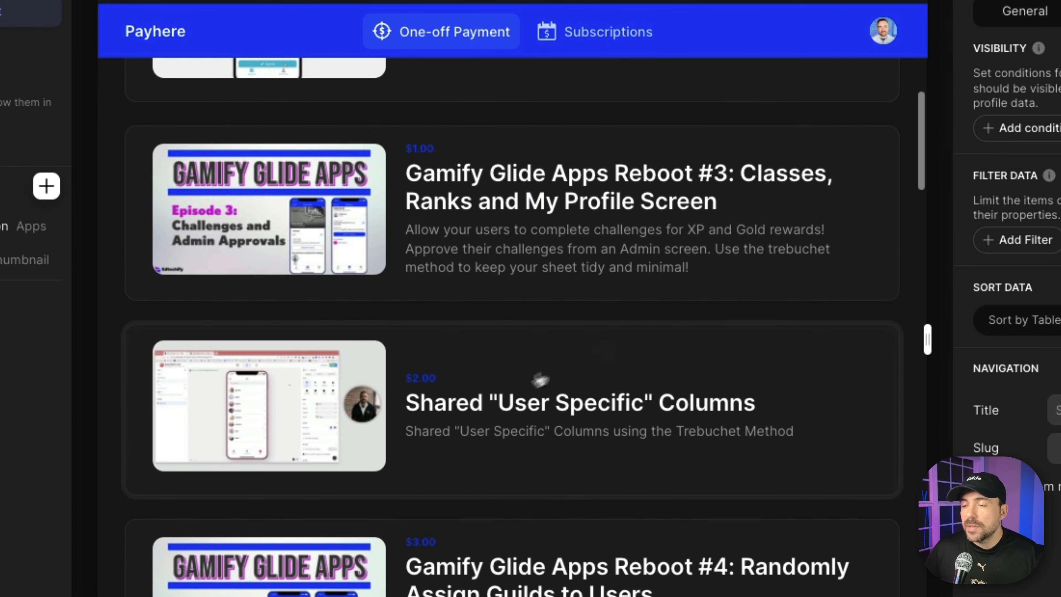
click(517, 400)
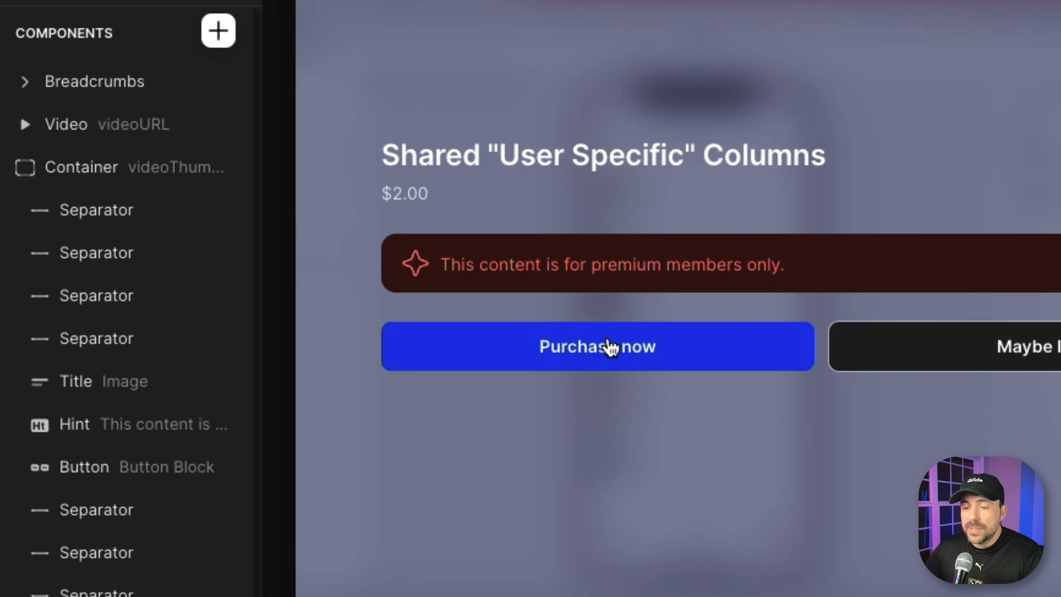
Change the Purchase now button's action to Show new screen, with Slide in as the navigation target.
click(107, 475)
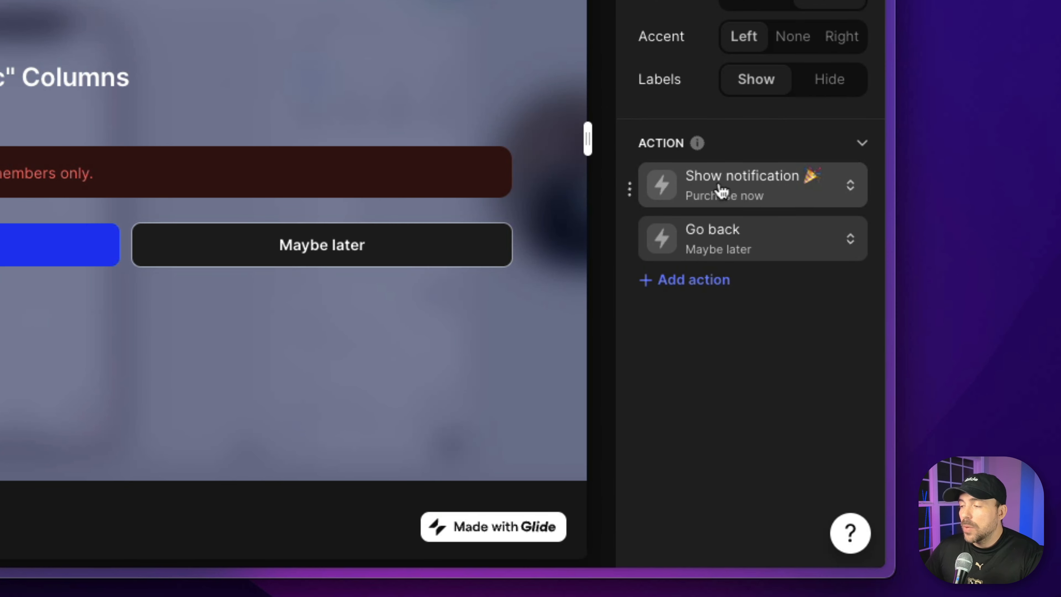
click(721, 191)
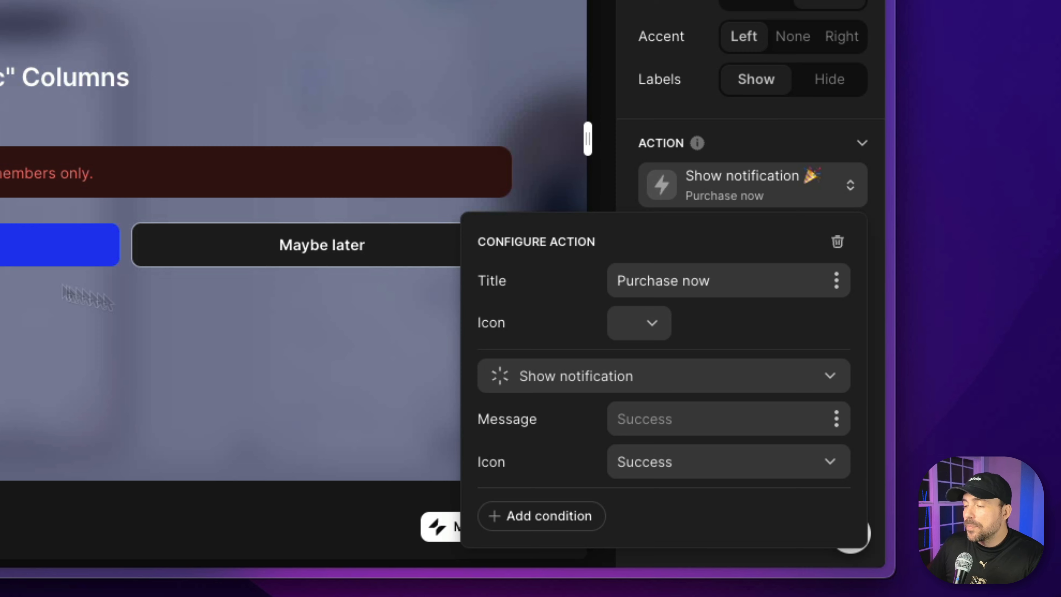
click(707, 390)
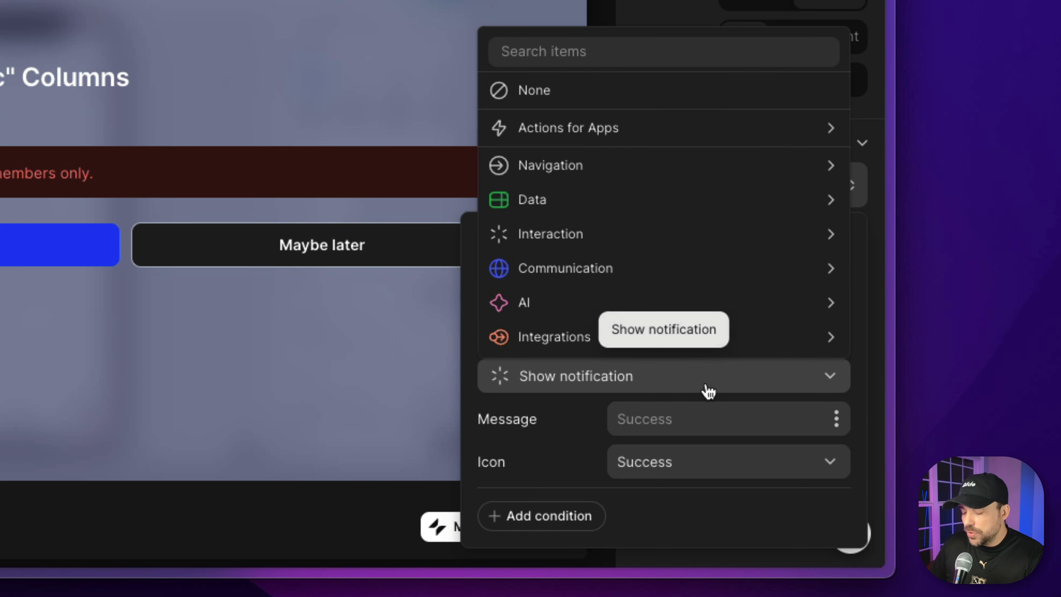
text(new)
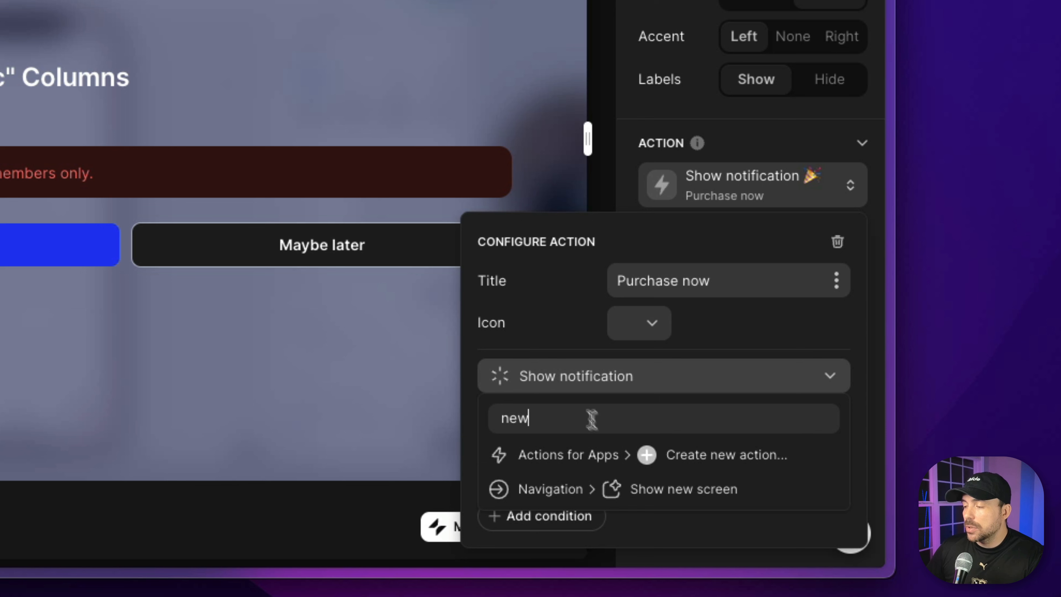
click(657, 489)
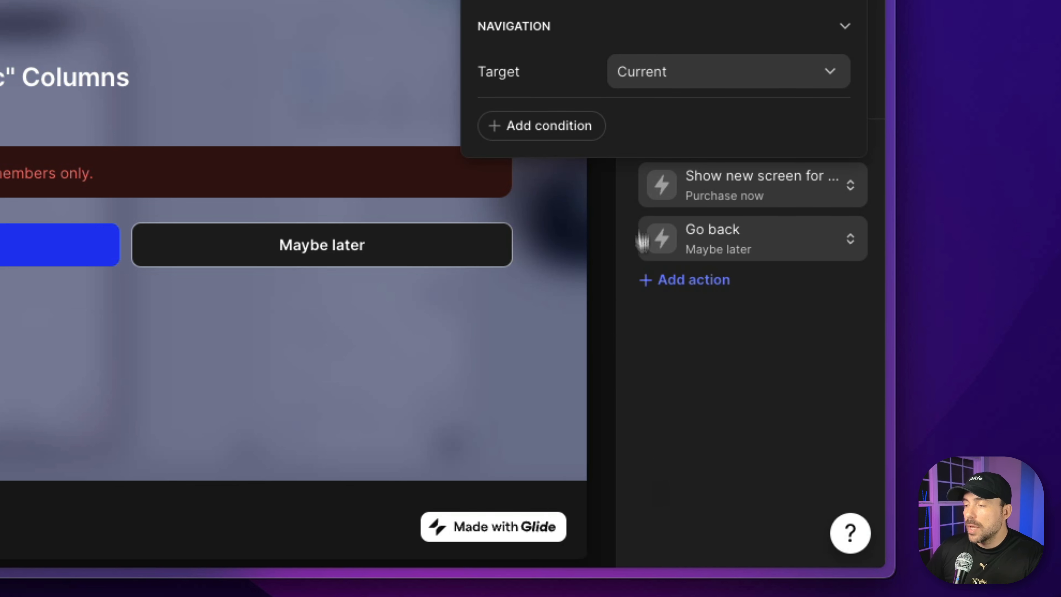
click(647, 75)
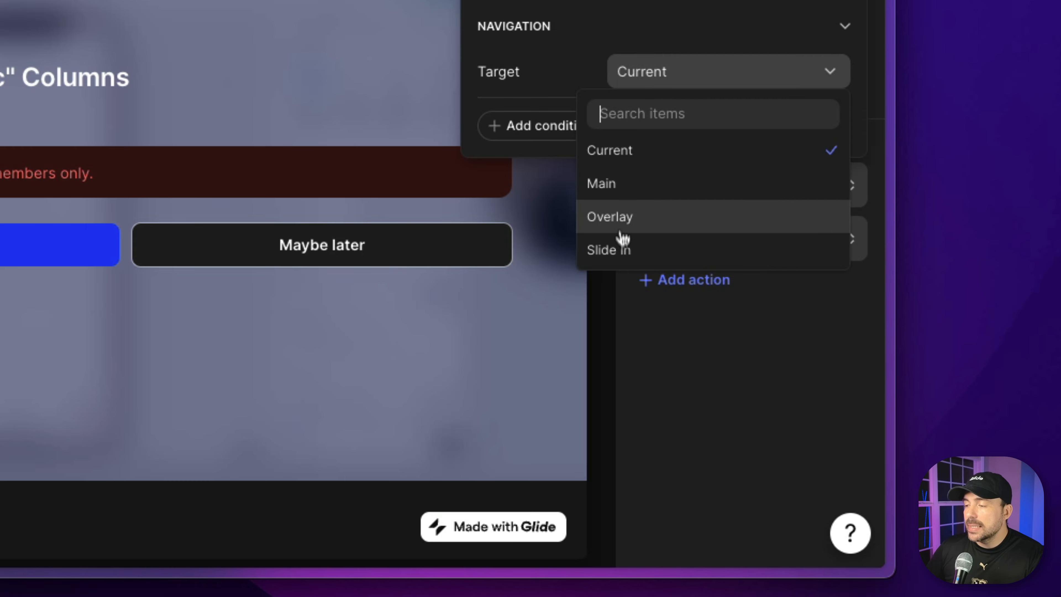
click(614, 251)
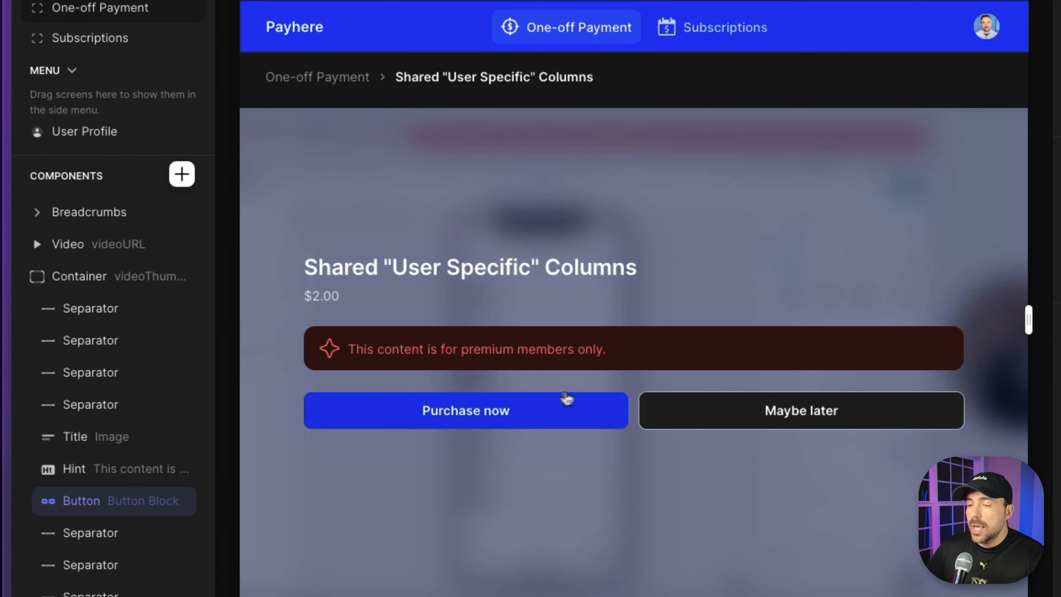
Open the Purchase now slide-in screen and delete its Breadcrumbs, Title and Fields components.
click(503, 415)
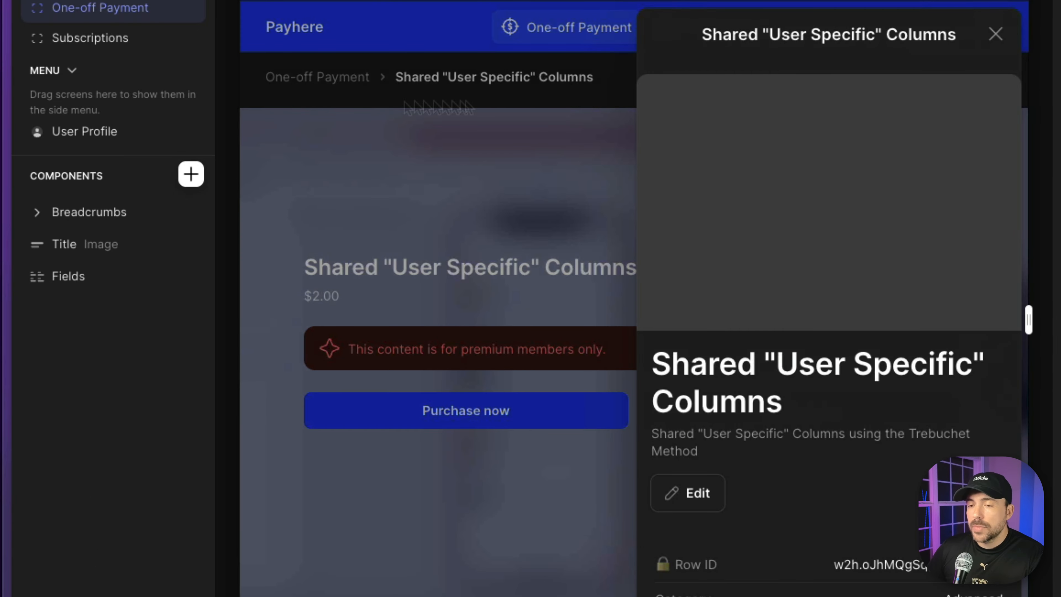
click(191, 213)
click(191, 213)
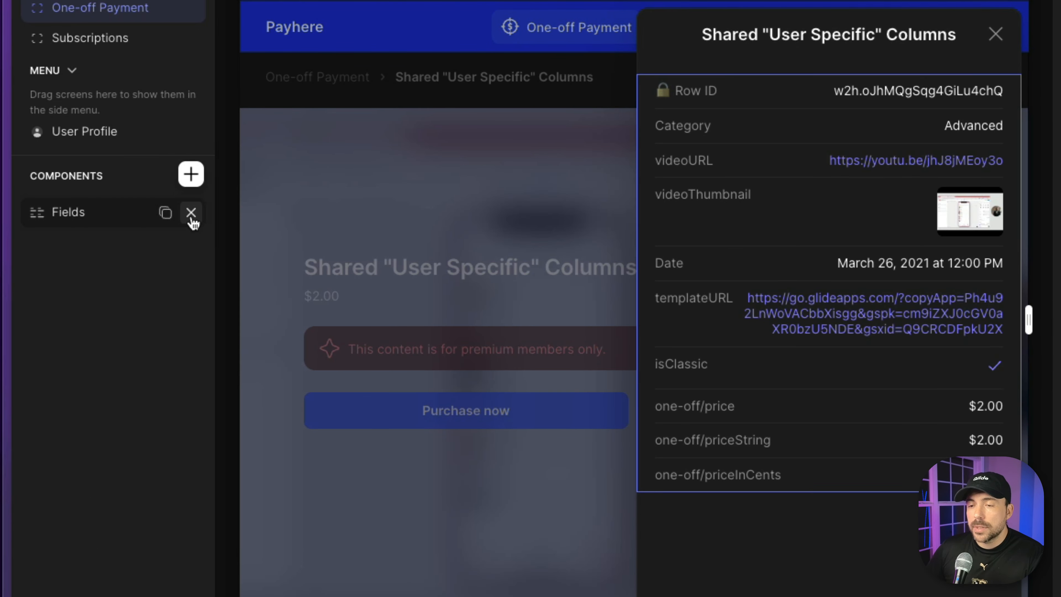
click(191, 213)
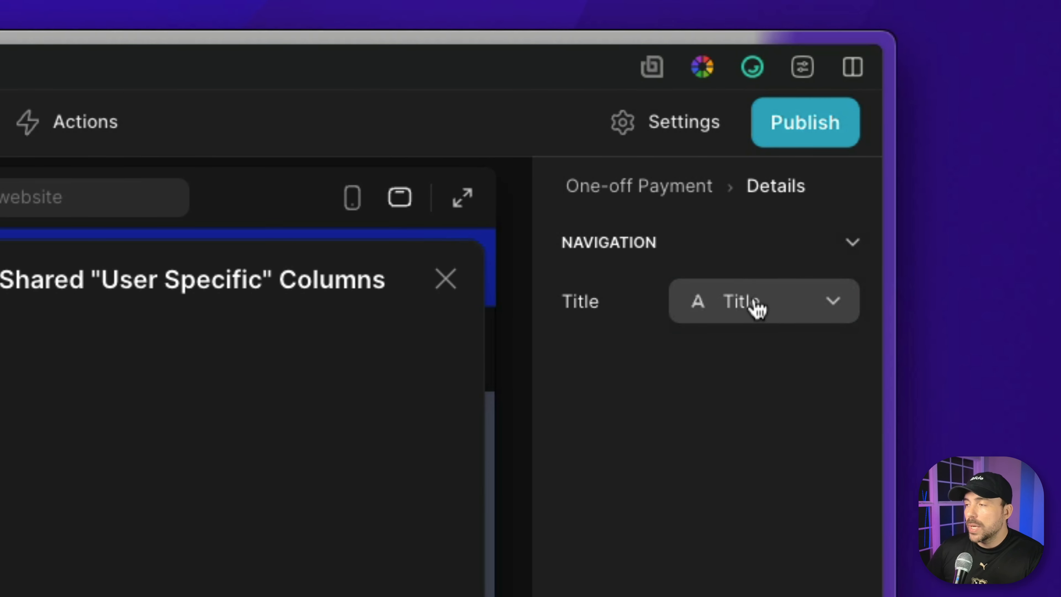
Give the slide-in screen the custom title "Purchase item".
click(754, 303)
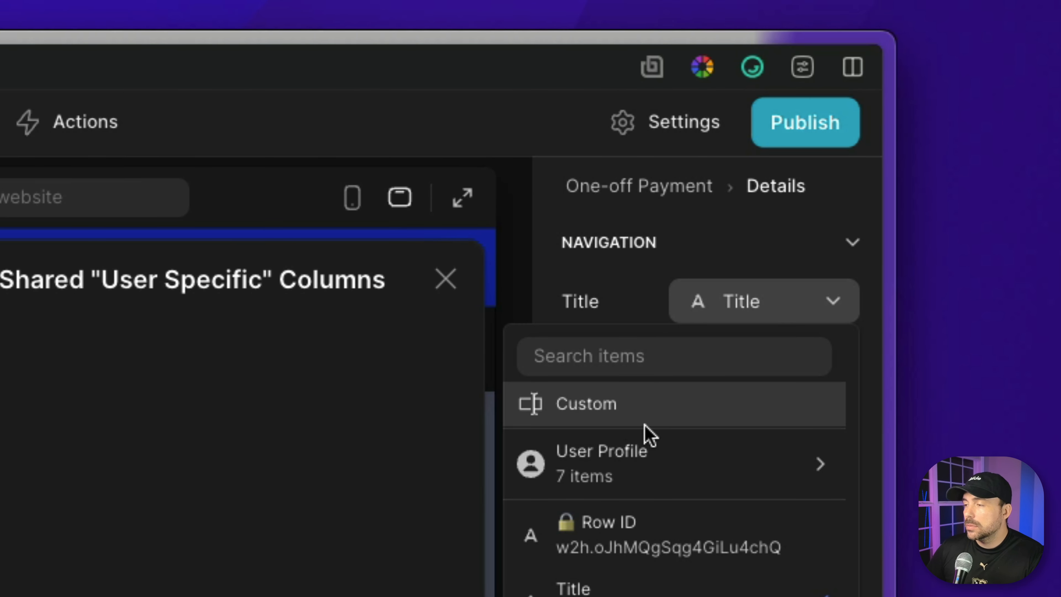
click(649, 415)
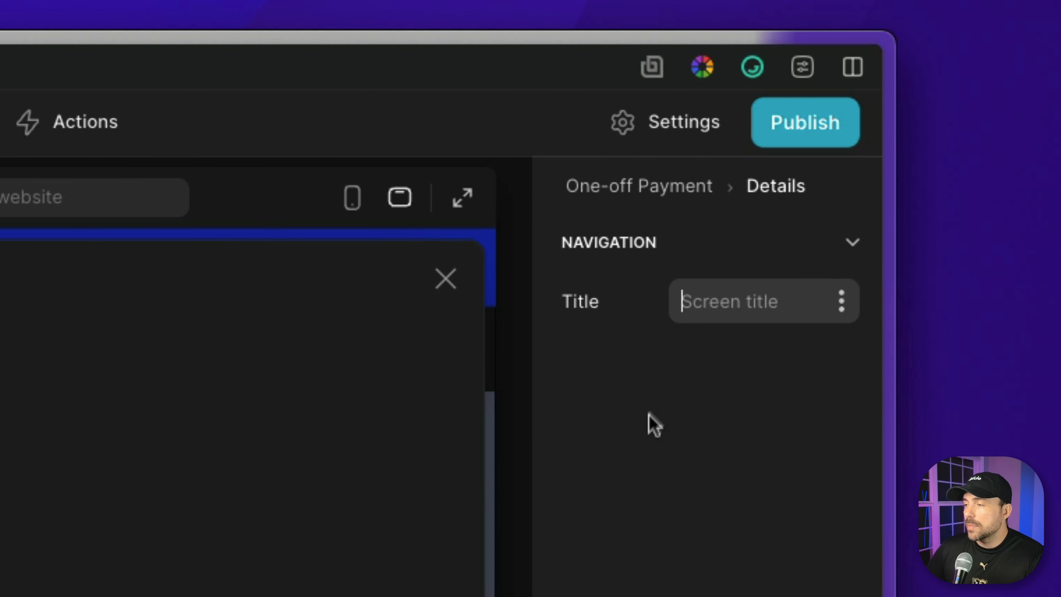
click(761, 302)
text(Py)
key(BackSpace)
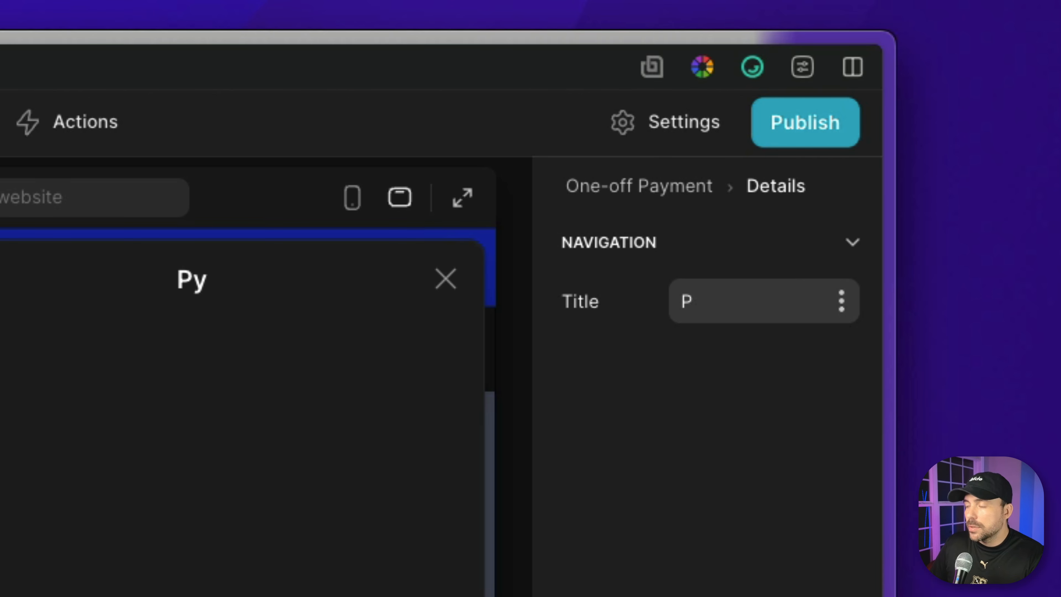
text(urchase item)
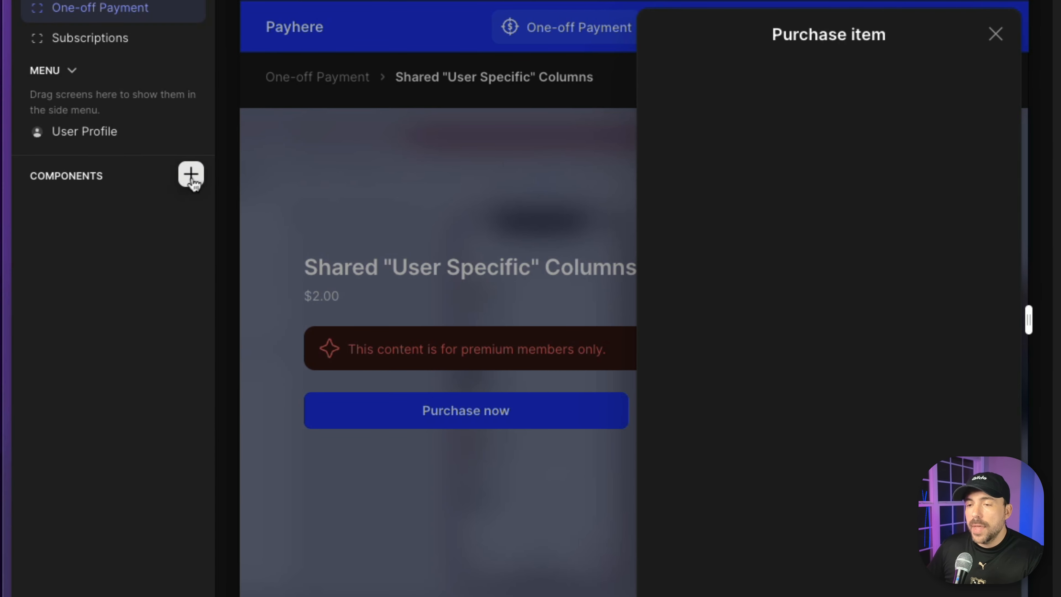
Add a Web Embed component to the empty Purchase item screen.
click(191, 173)
scroll(318, 429, down, 10)
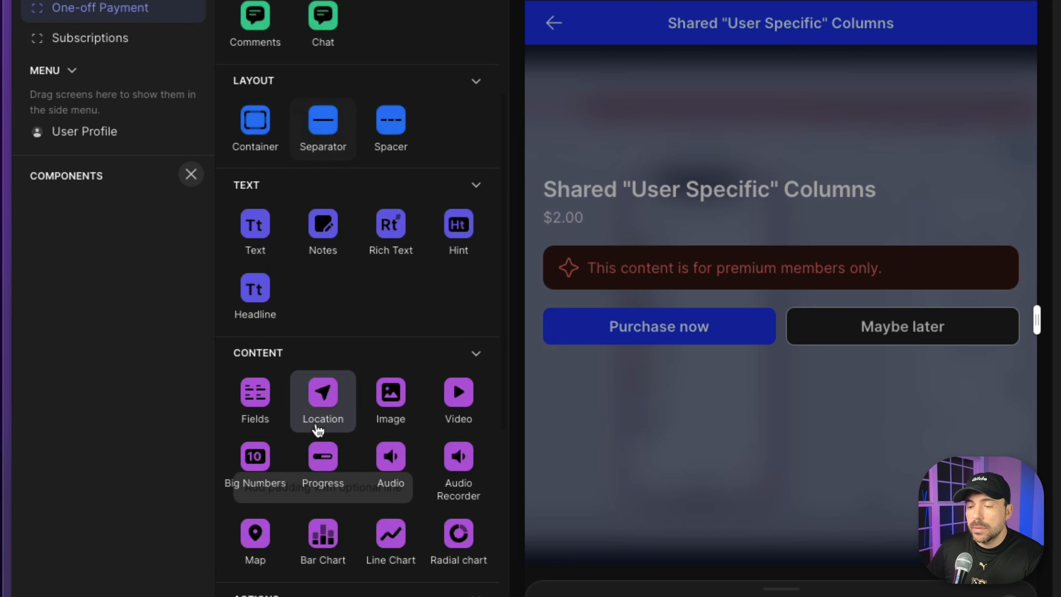
scroll(318, 428, down, 10)
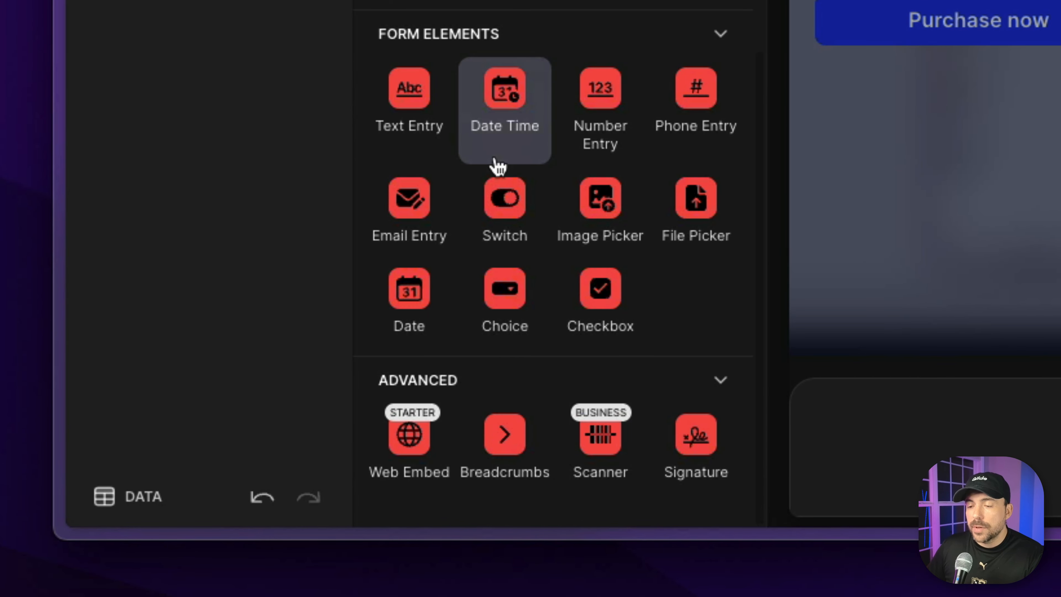
click(407, 435)
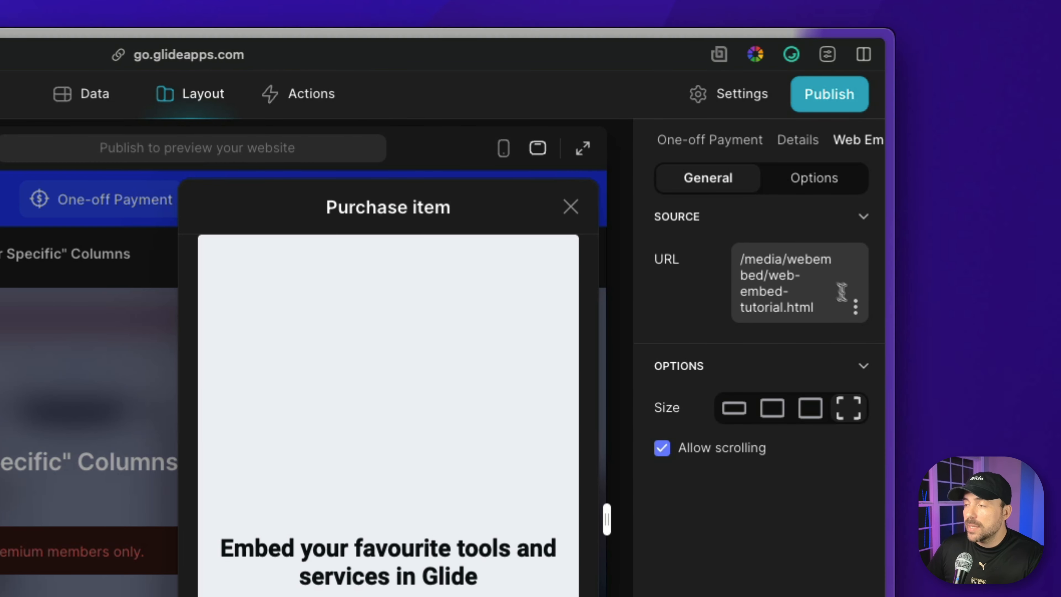
Bind the Web Embed's URL to the one-off paymentLink column and review the embedded Payhere checkout form.
click(855, 307)
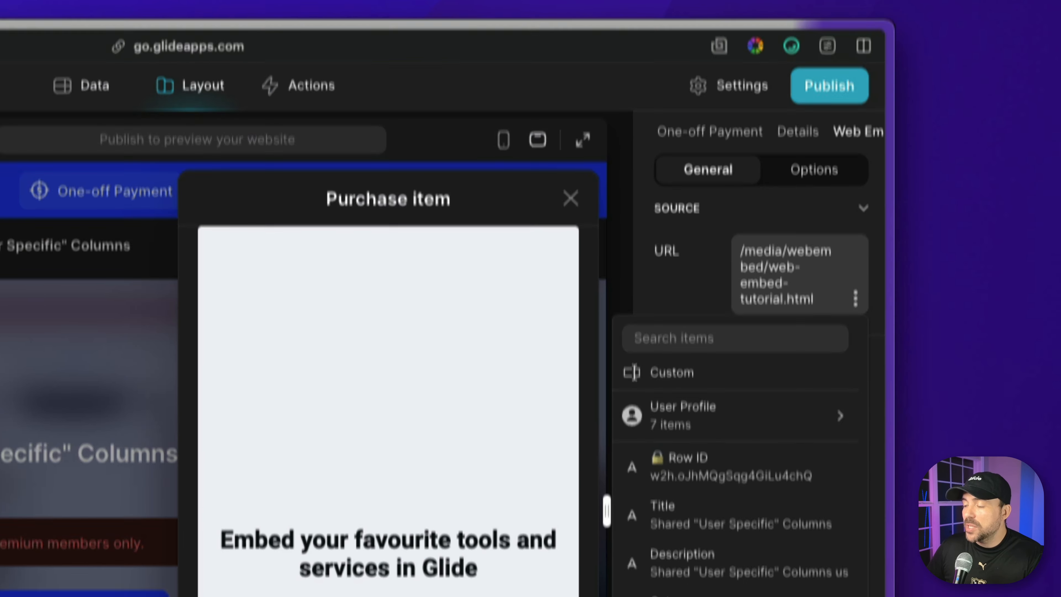
scroll(668, 459, down, 5)
mouse_move(671, 473)
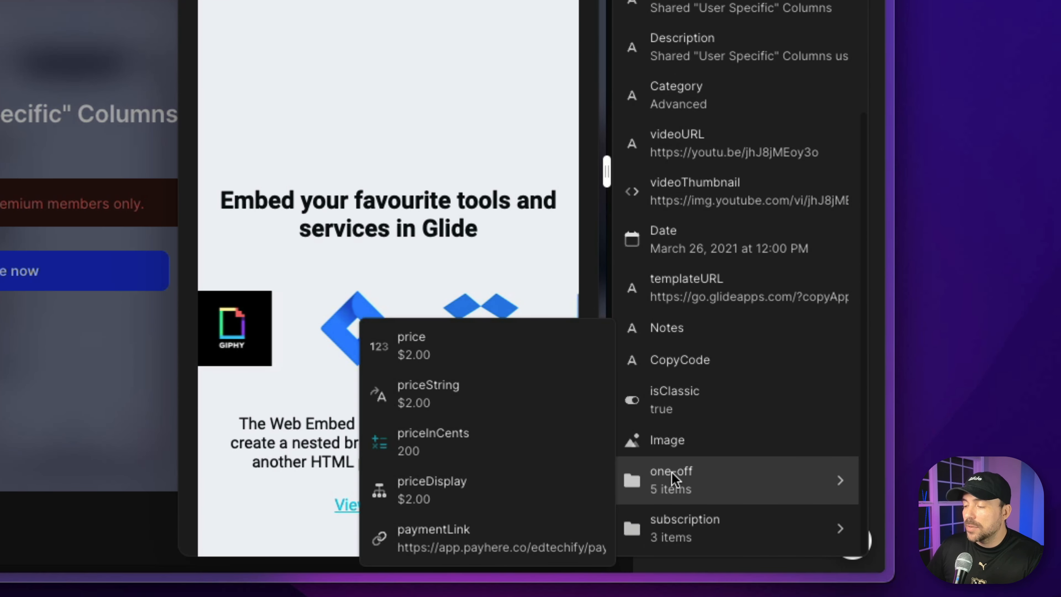
click(448, 539)
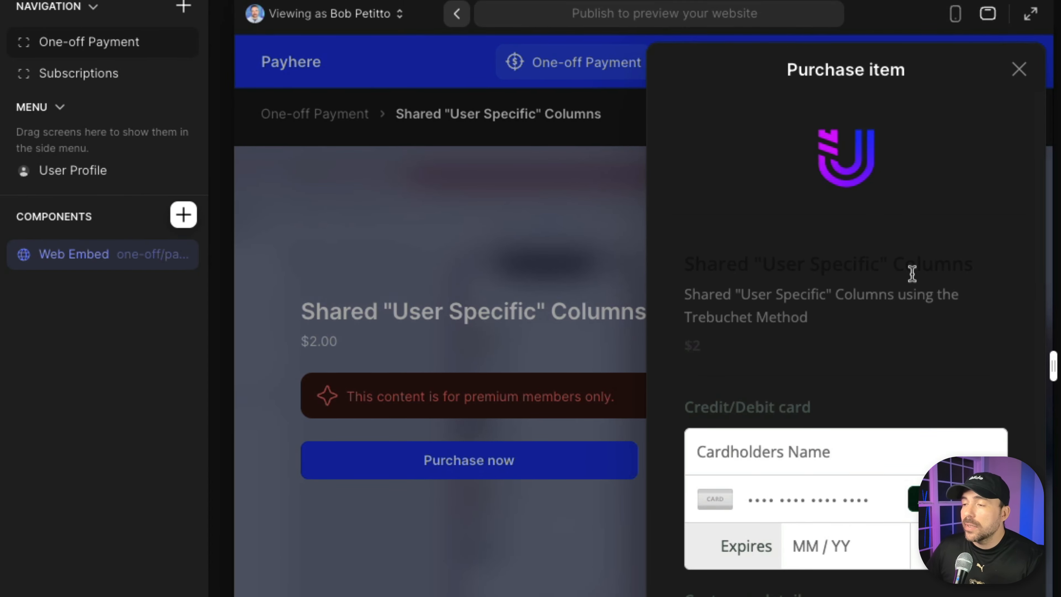
scroll(904, 276, down, 5)
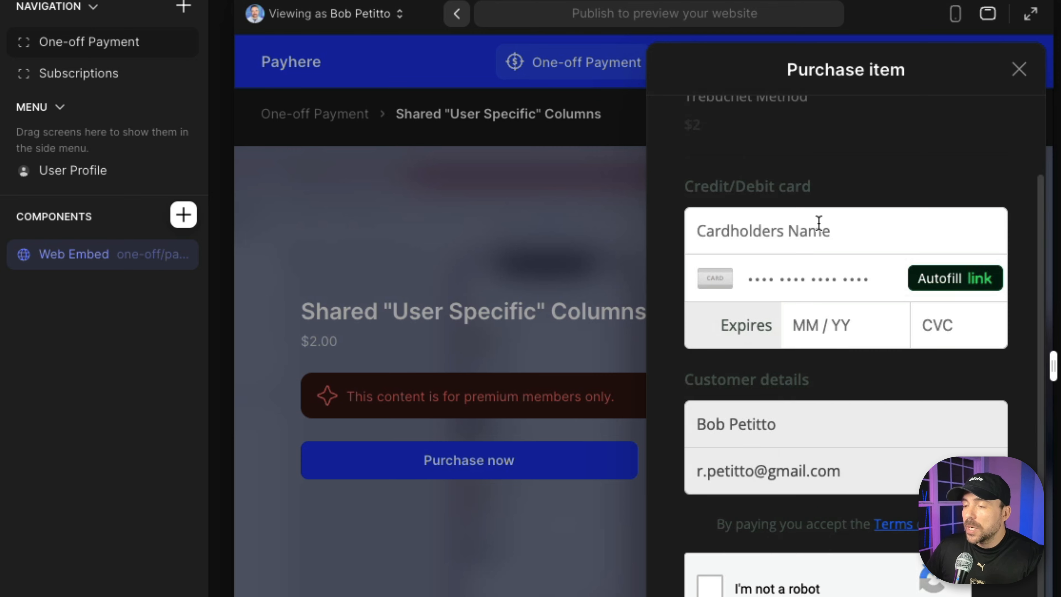
scroll(820, 220, down, 4)
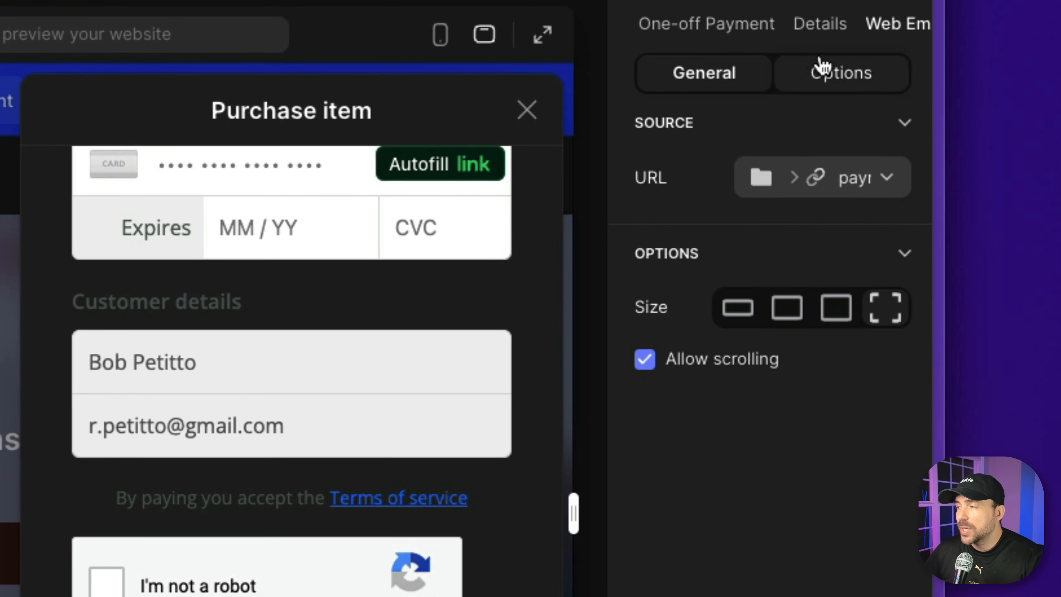
Add a visibility condition to the Web Embed and open the one-off group of columns for its field.
click(821, 79)
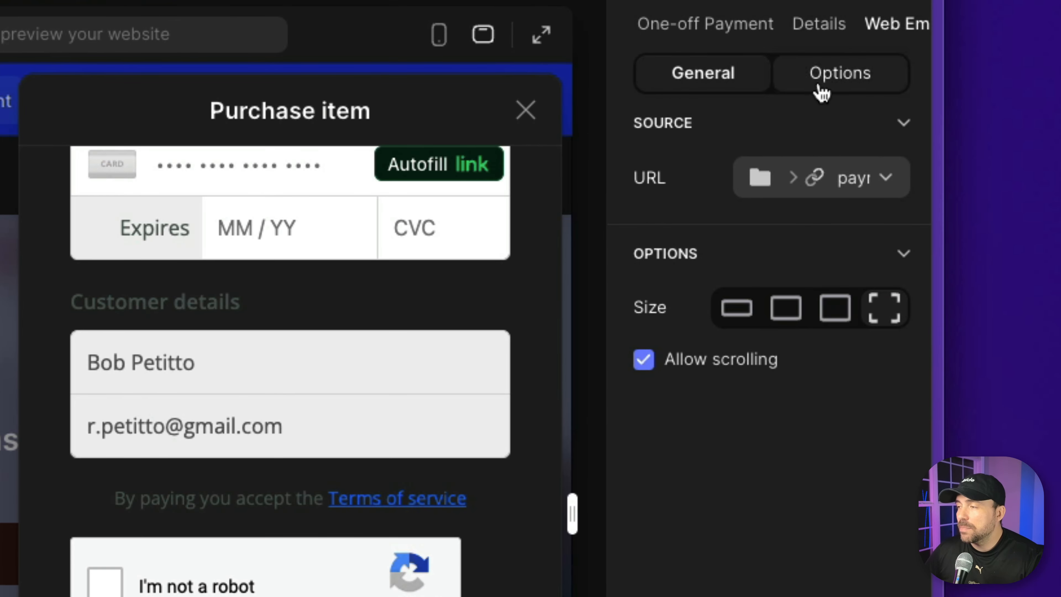
click(685, 213)
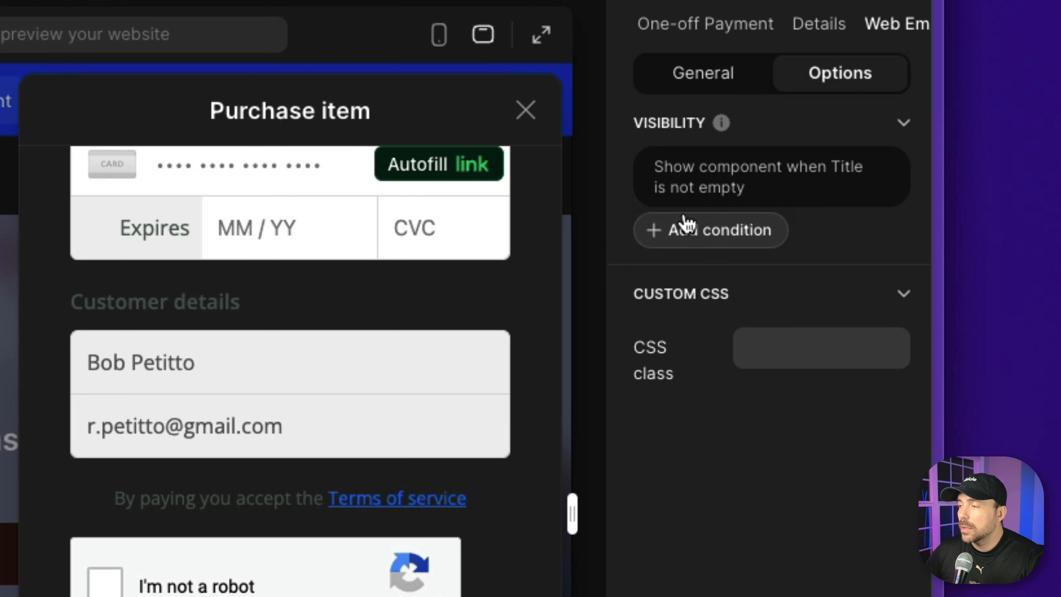
click(740, 176)
click(649, 269)
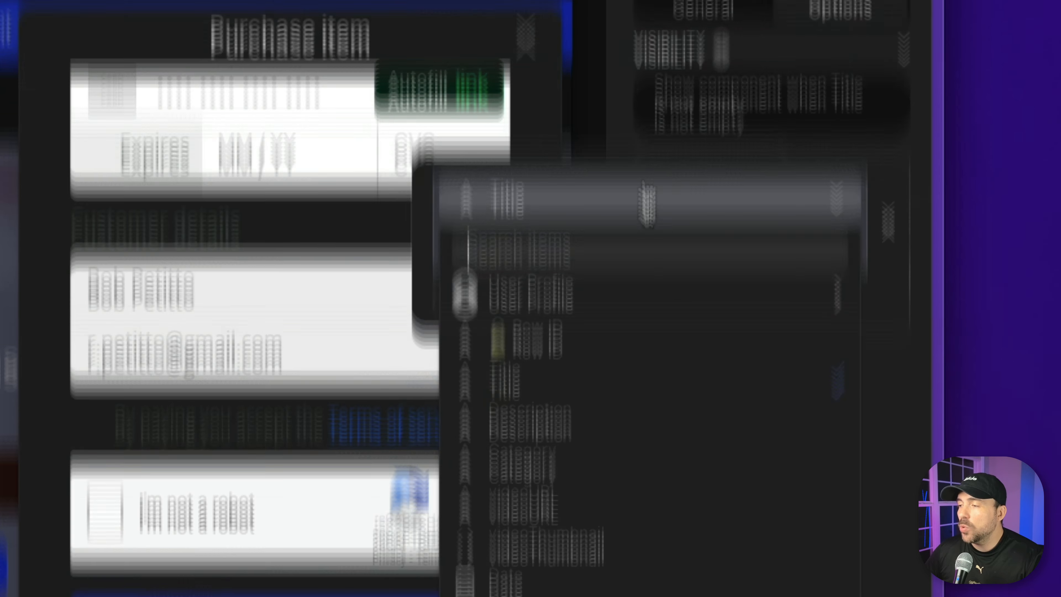
mouse_move(551, 441)
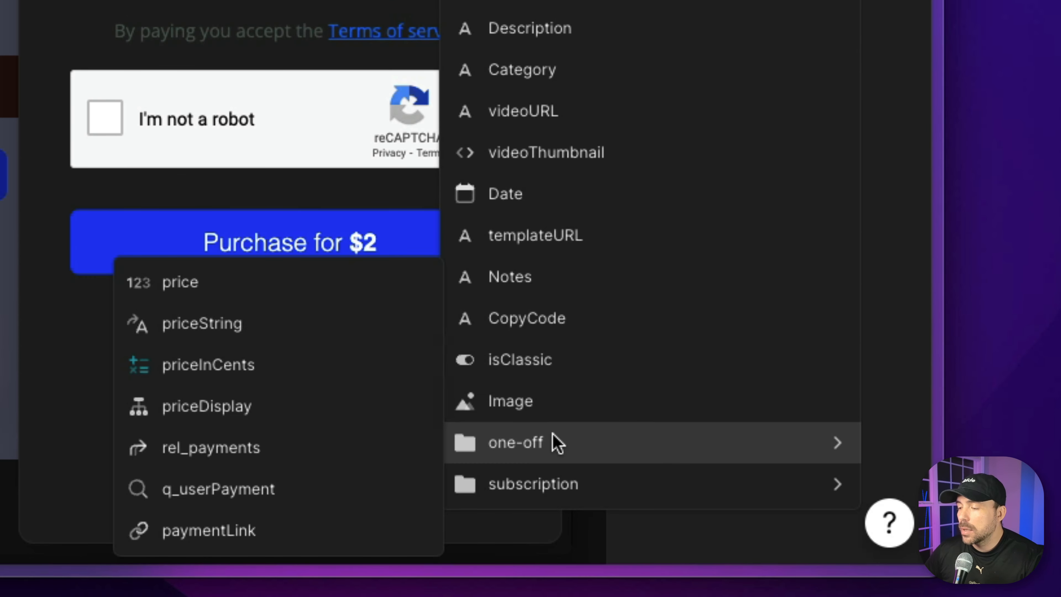
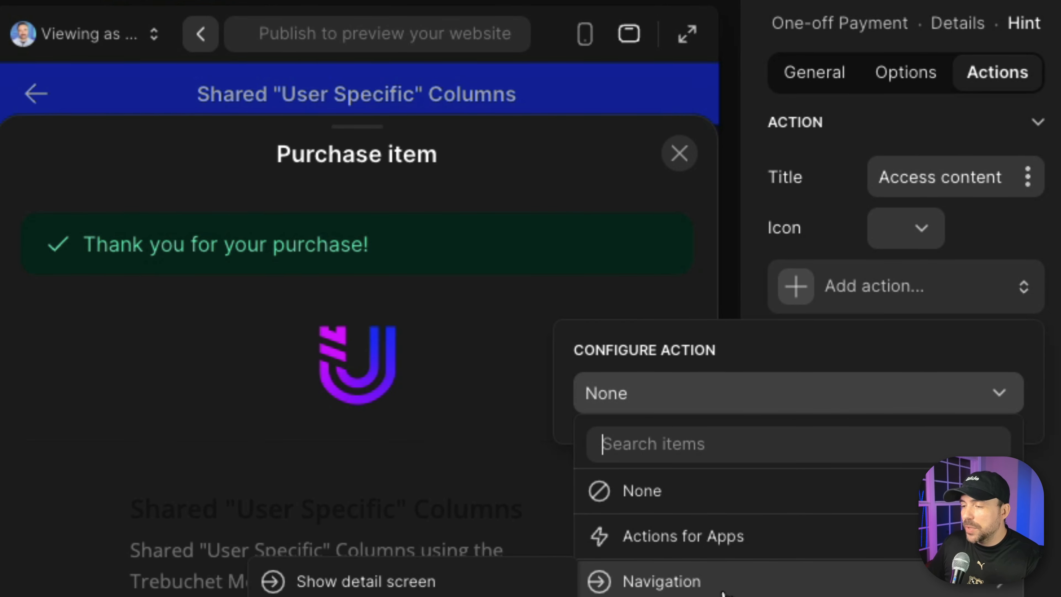
Assign the Close overlay action to the Hint's "Access content" button.
mouse_move(793, 593)
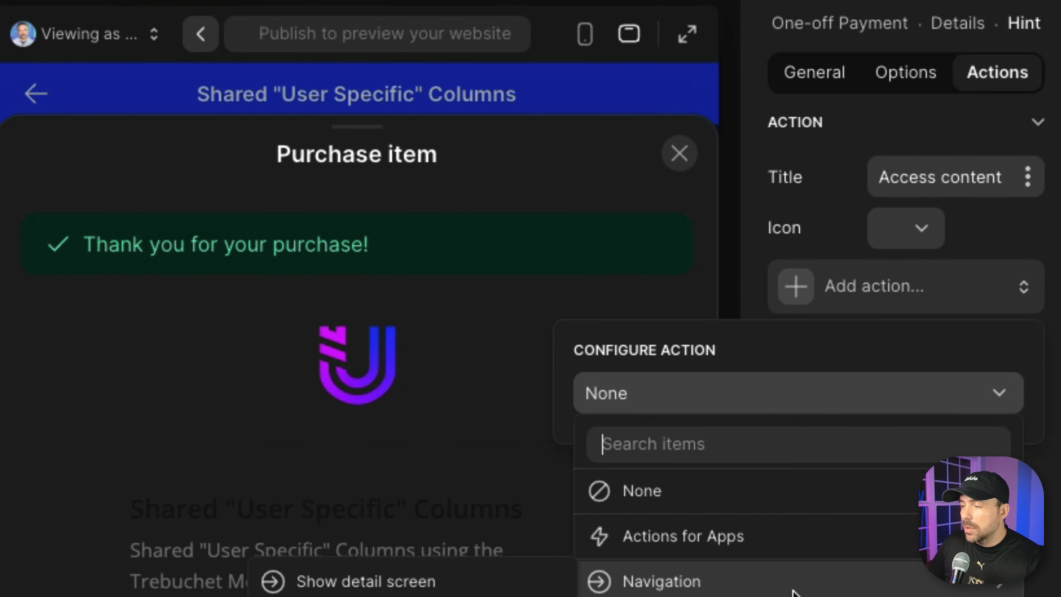
click(376, 595)
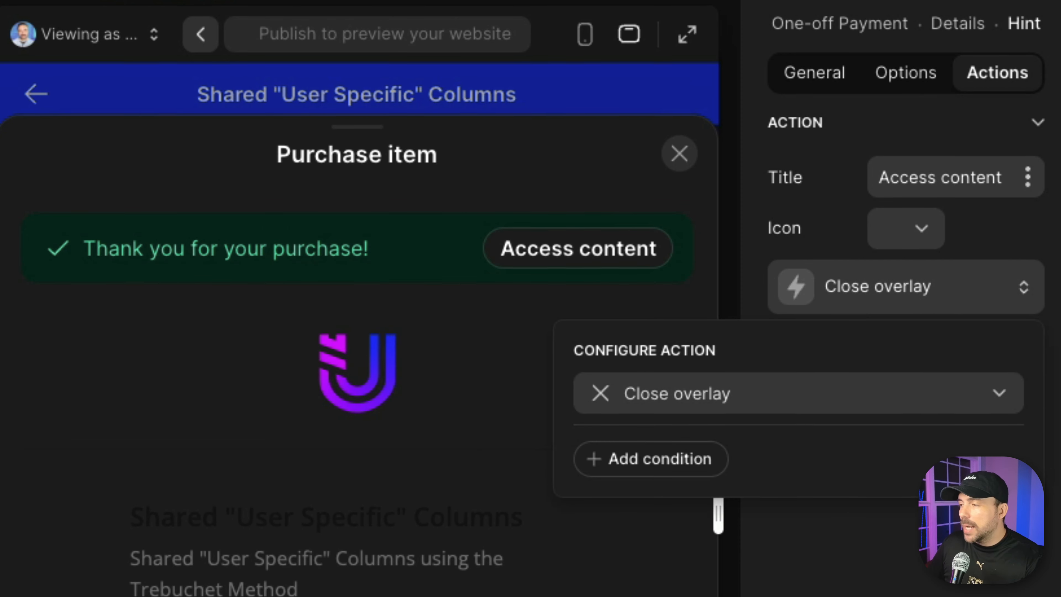
click(1058, 246)
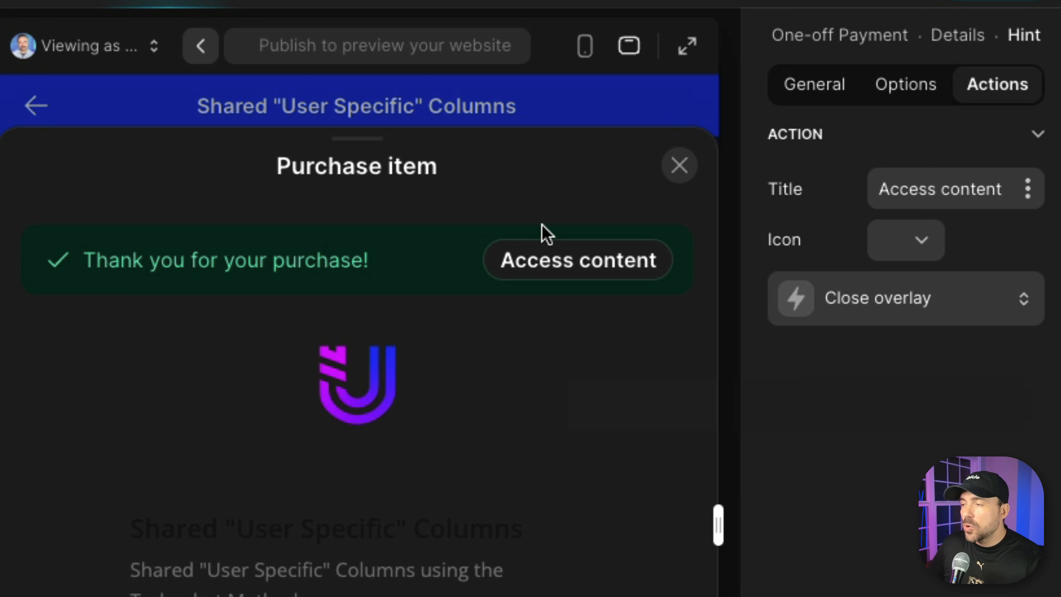
Add a visibility condition to the Hint that checks the one-off q_userPayment column.
click(911, 93)
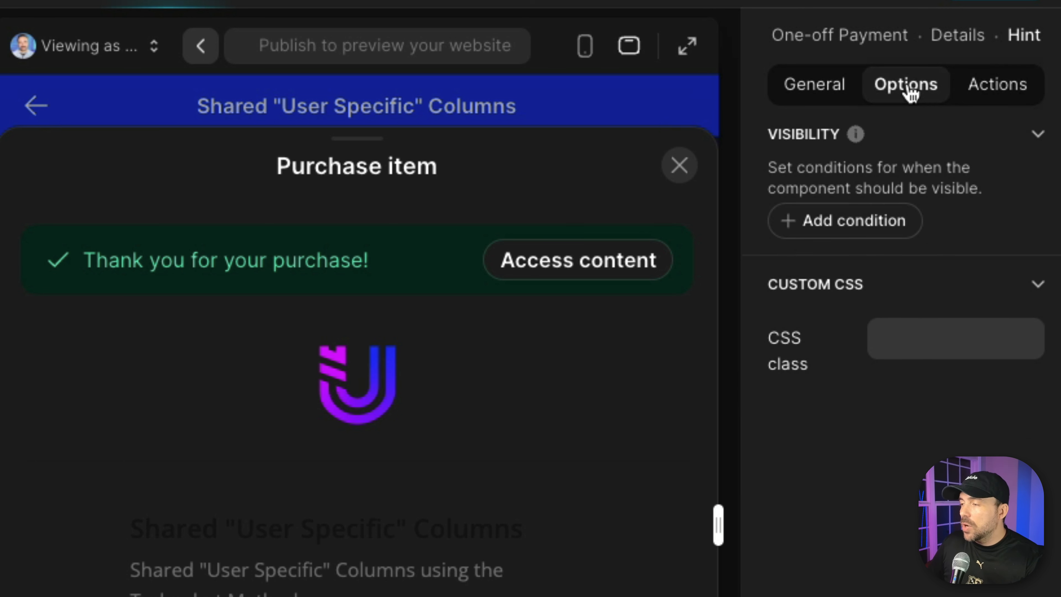
click(846, 225)
click(849, 215)
click(840, 284)
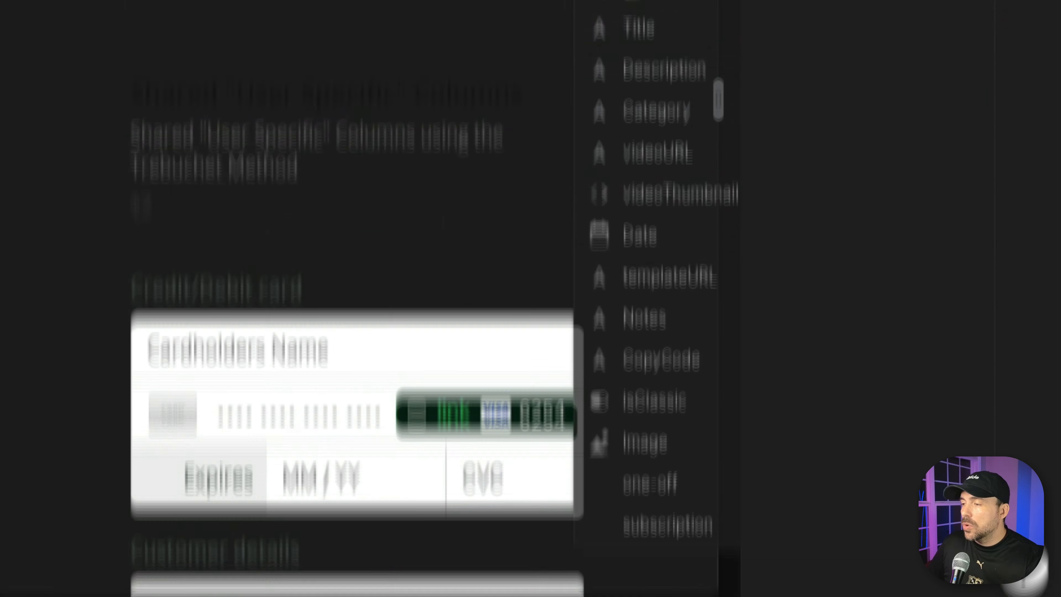
mouse_move(653, 436)
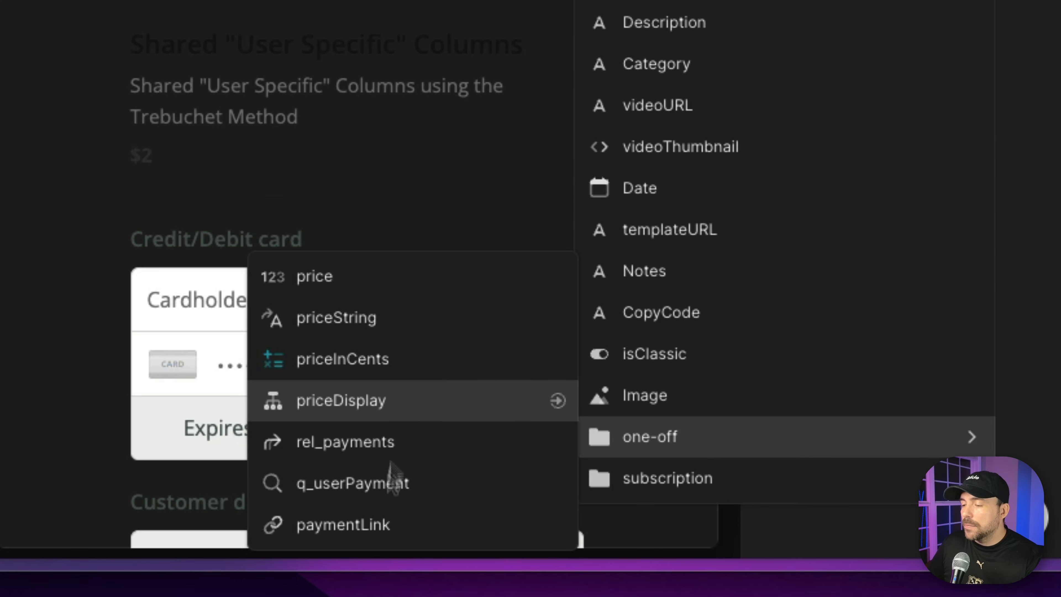
click(385, 496)
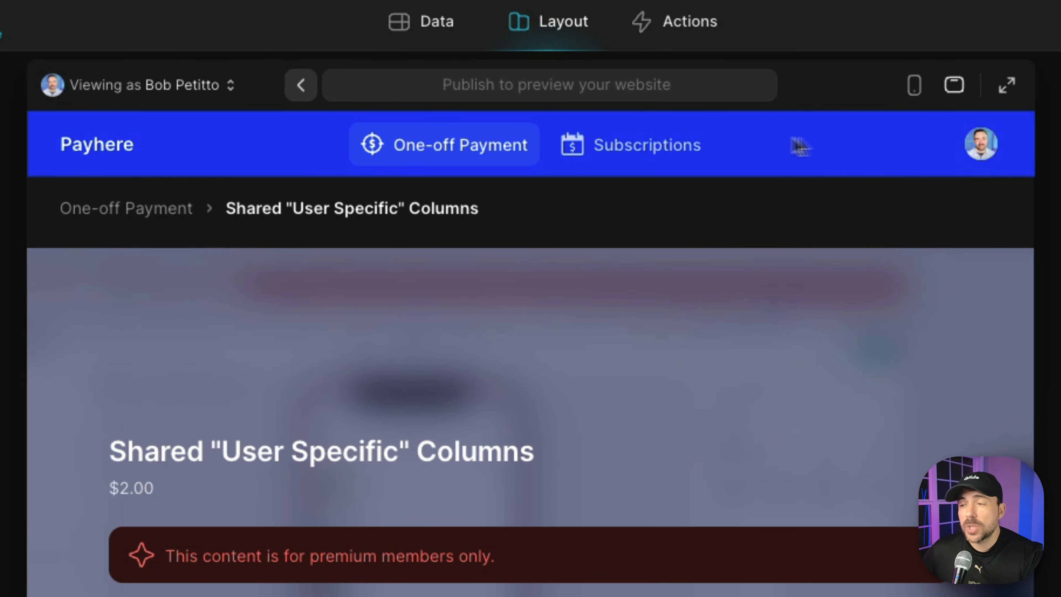
Preview the Subscriptions video list, open the premium video "Gamify Glide Apps Reboot #3" and return to the list.
click(639, 152)
scroll(531, 376, down, 5)
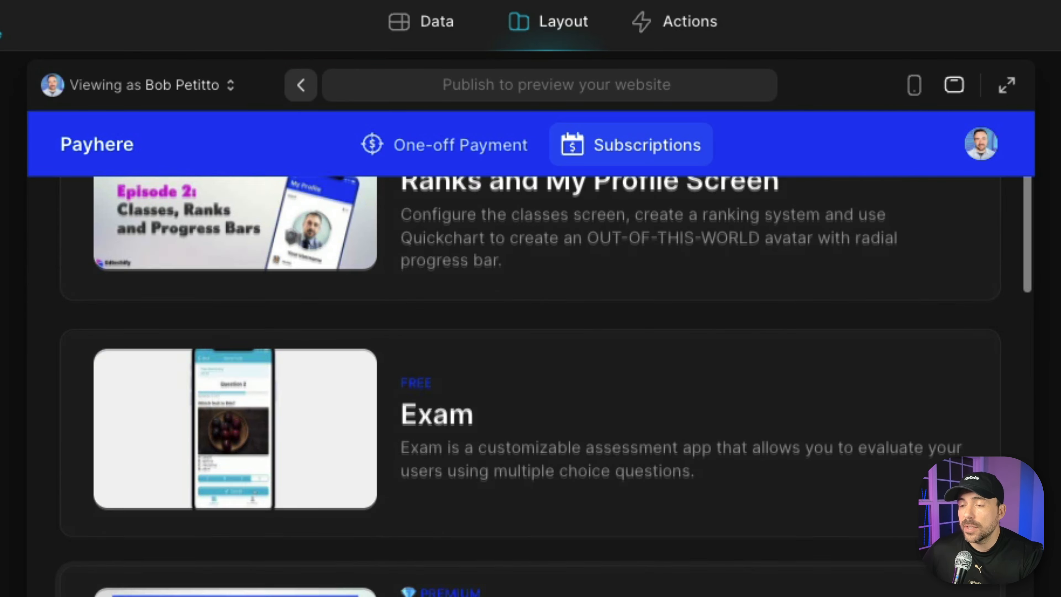
scroll(565, 456, down, 5)
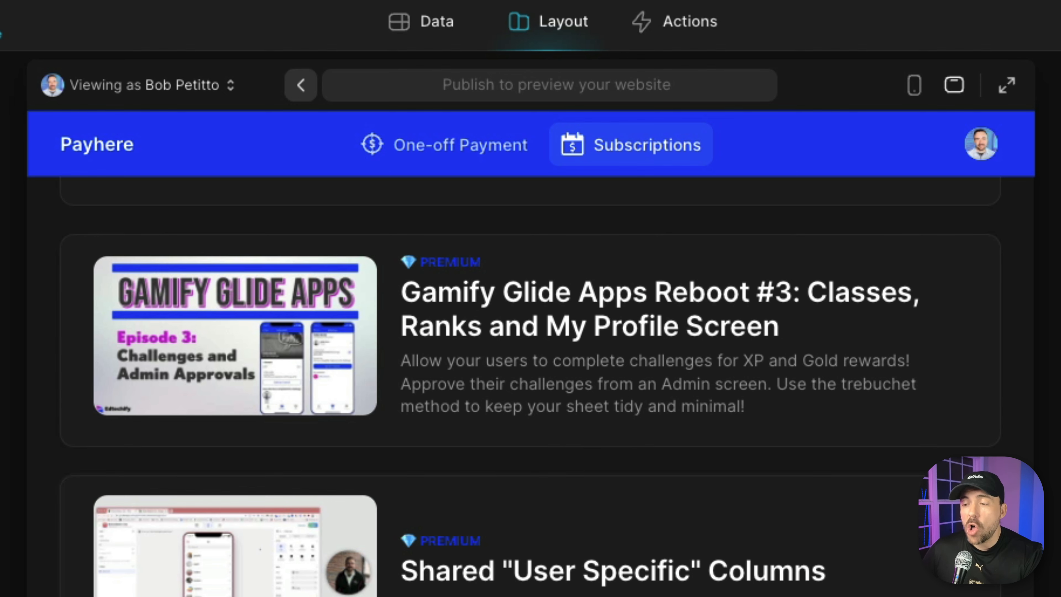
click(509, 341)
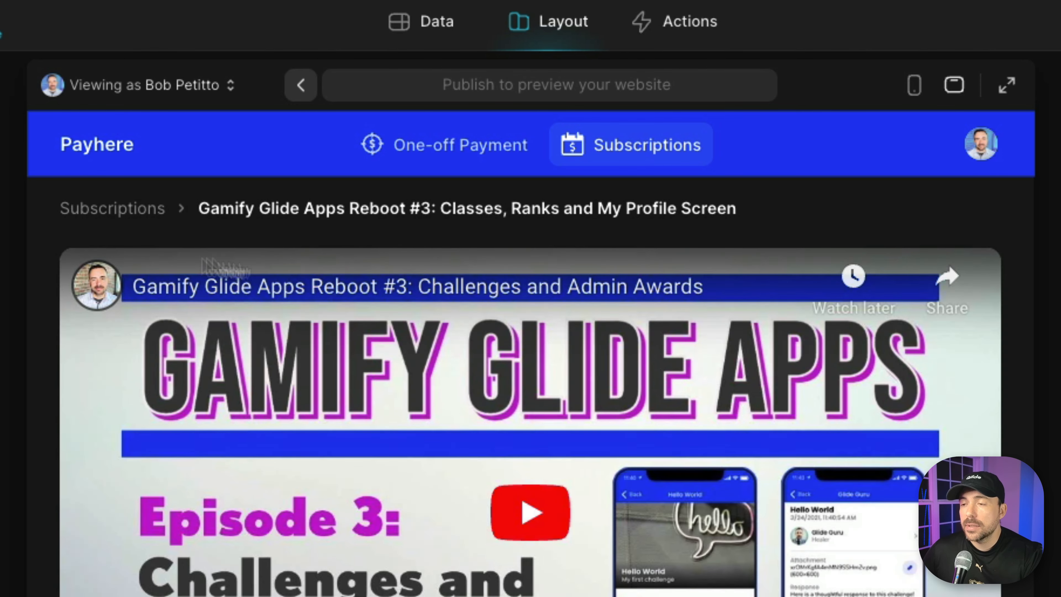
click(136, 213)
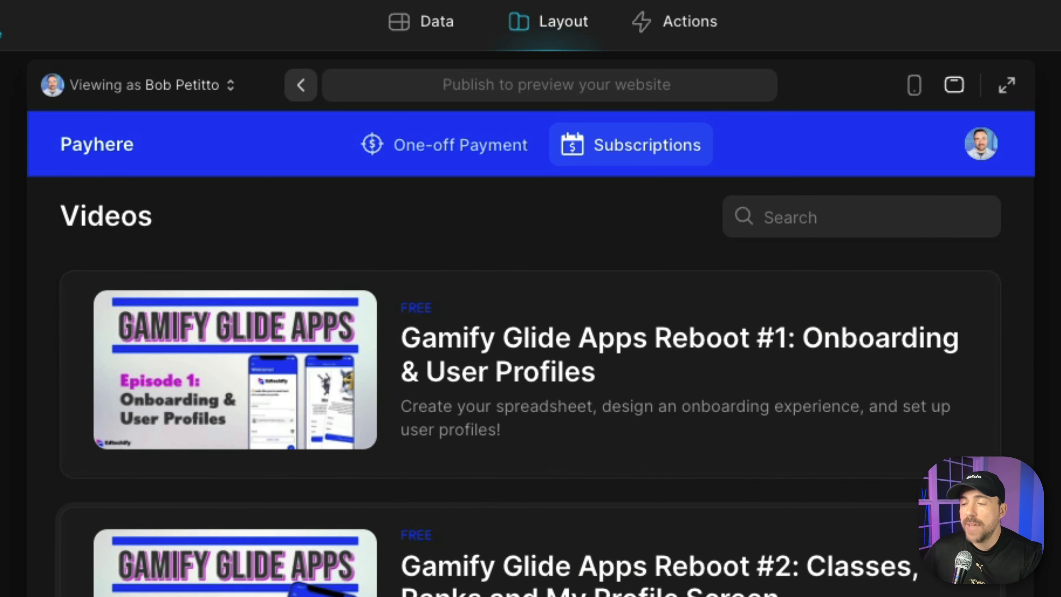
click(501, 547)
click(71, 208)
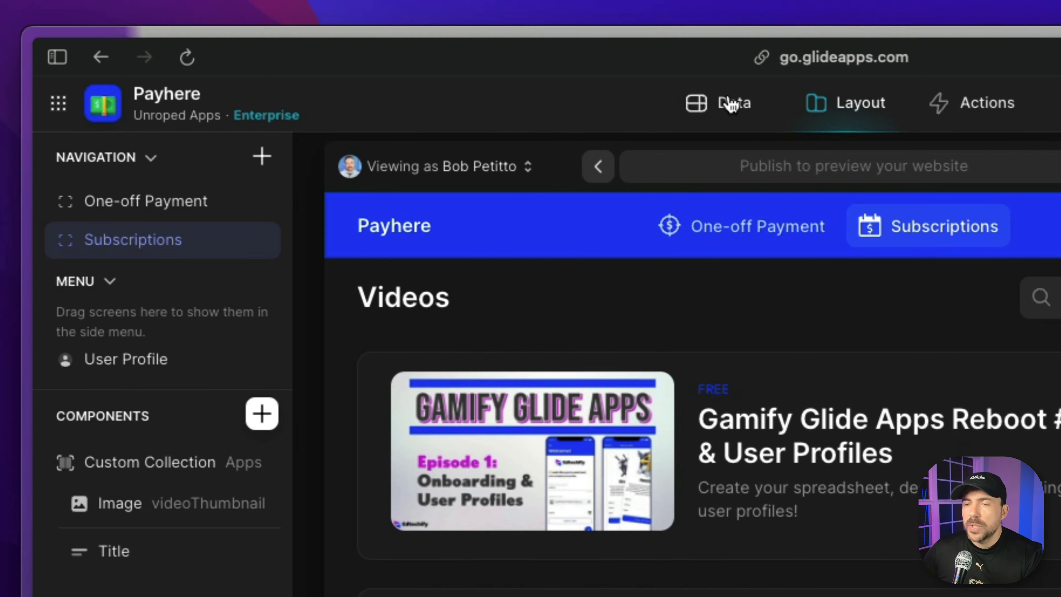
Set the nextPaymentAt date of the user's row in the Users table to last month.
click(422, 21)
click(114, 203)
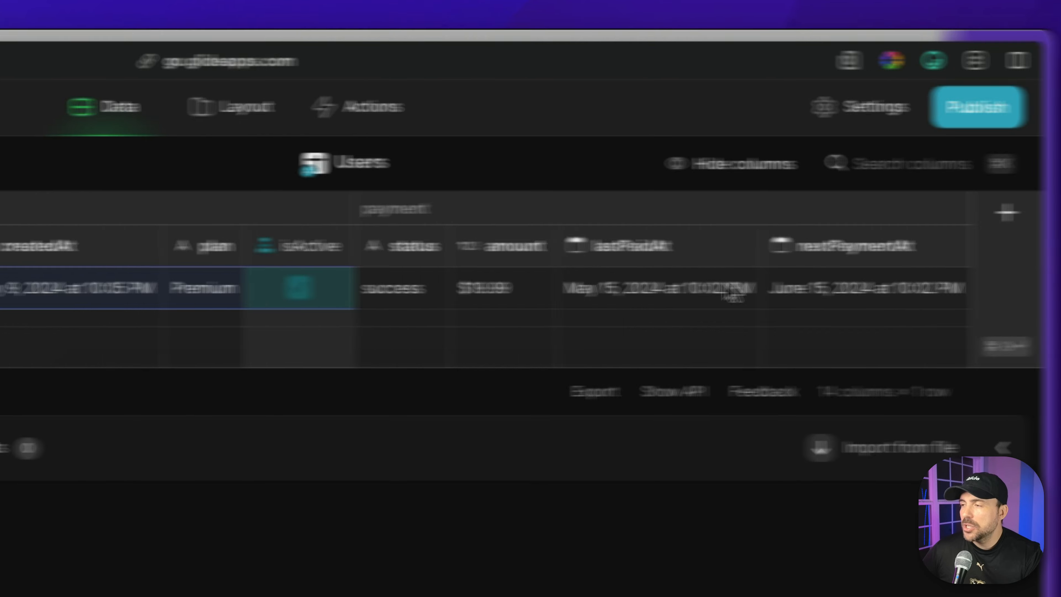
click(810, 291)
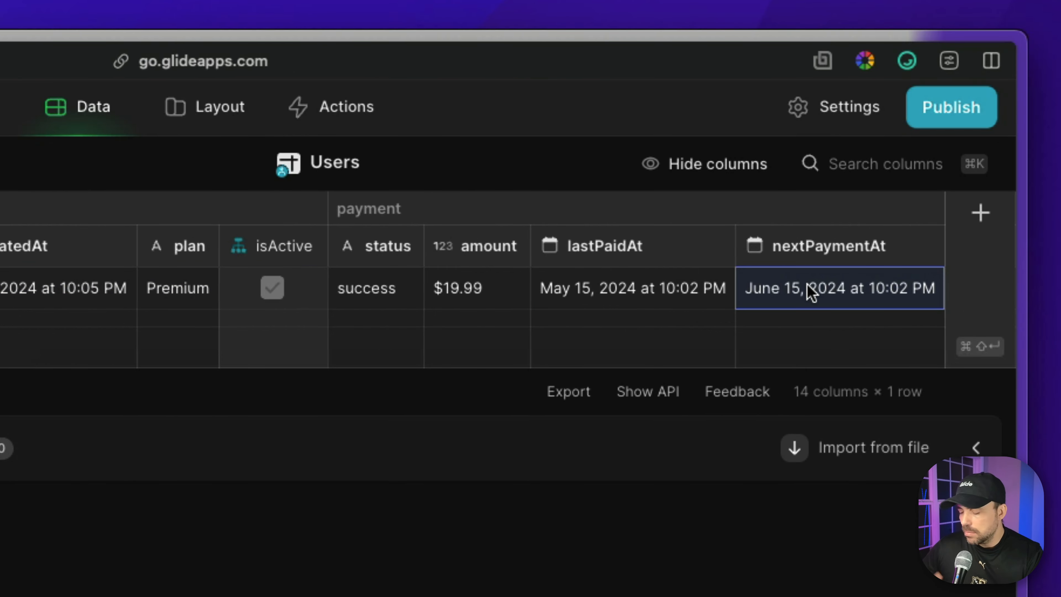
text(last month)
key(Return)
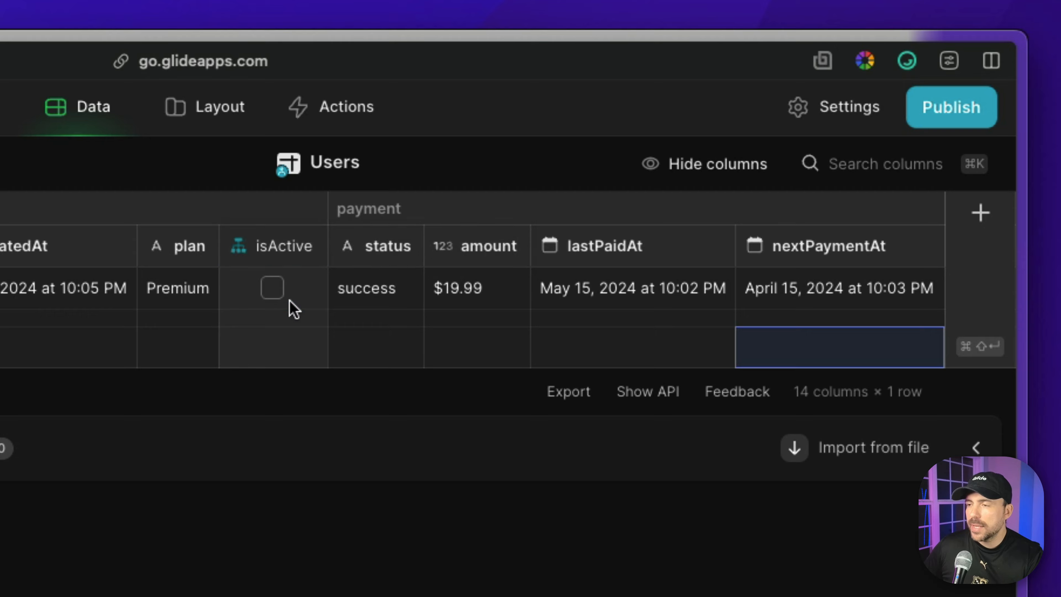
click(294, 309)
Open the premium video "Gamify Glide Apps Reboot #3" in the app preview to check access with the lapsed subscription.
click(217, 110)
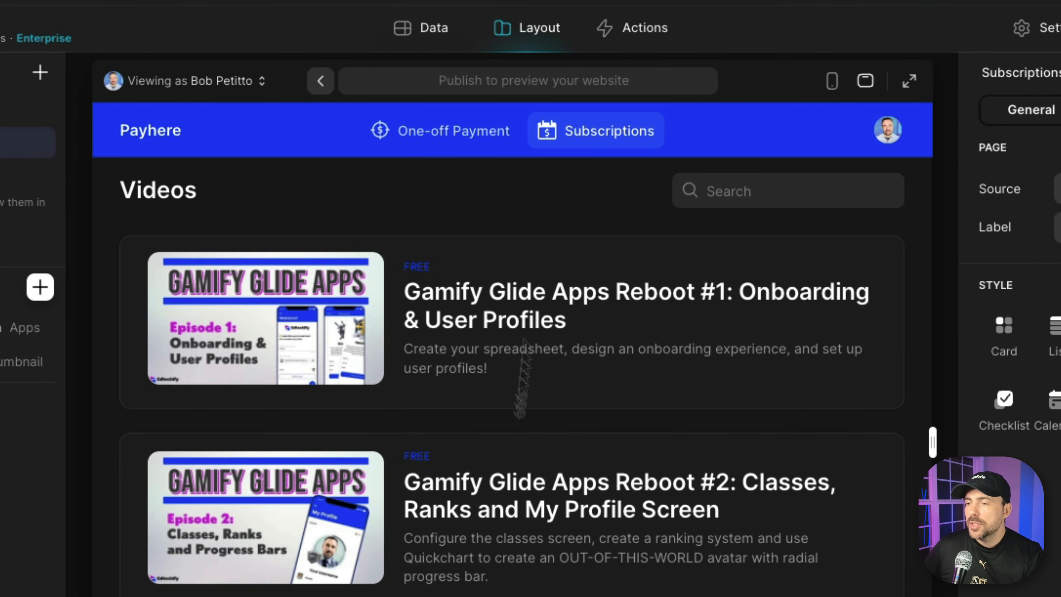
scroll(505, 493, down, 10)
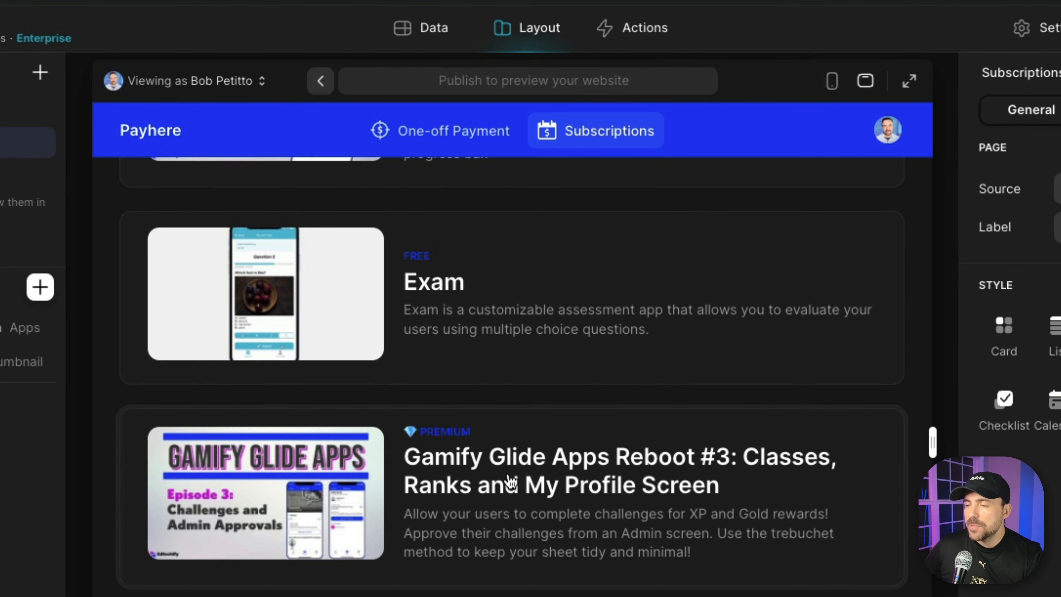
click(510, 482)
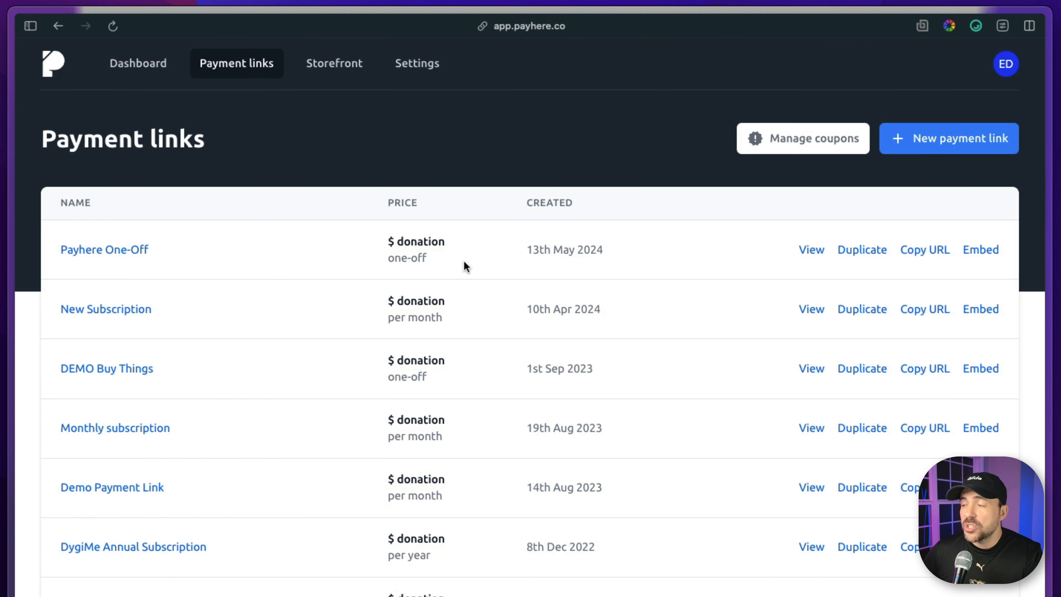
Duplicate the "Payhere One-Off" payment link in Payhere and name the copy "Payhere Subscription".
click(846, 250)
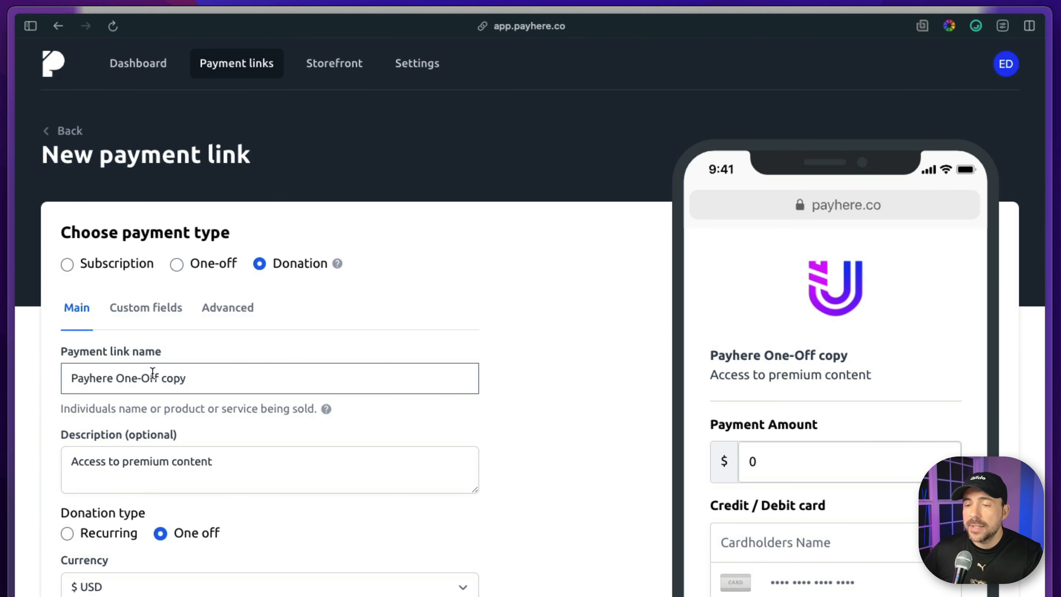
drag(117, 379, 195, 376)
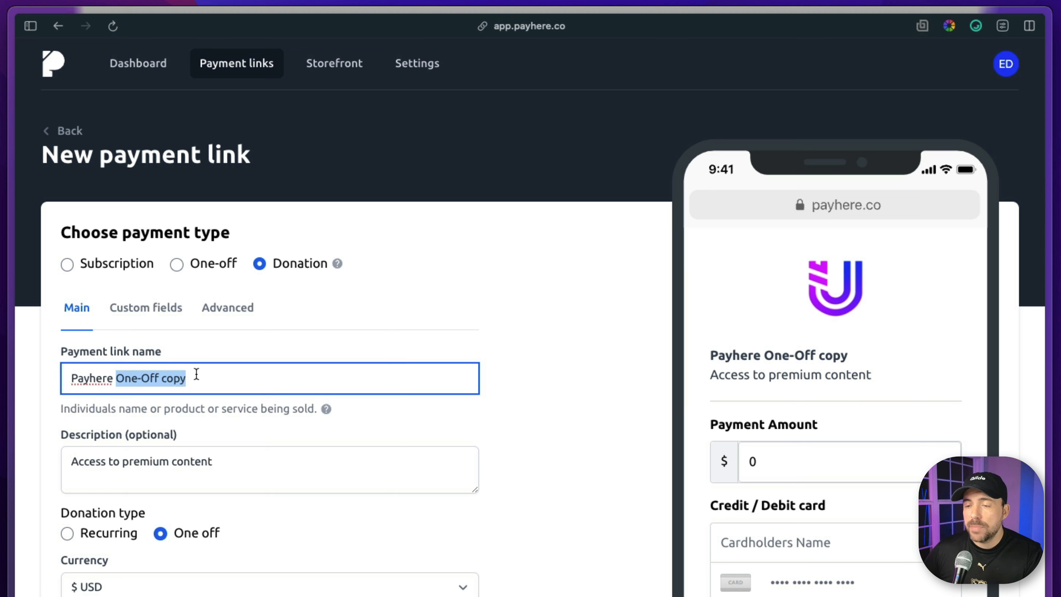
text(Subscri)
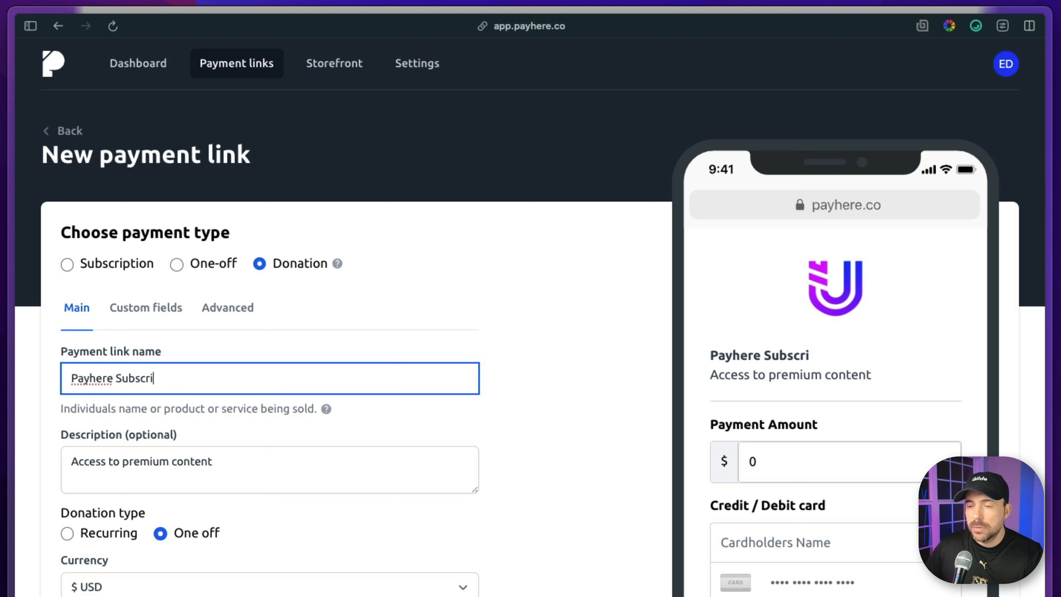
text(ption)
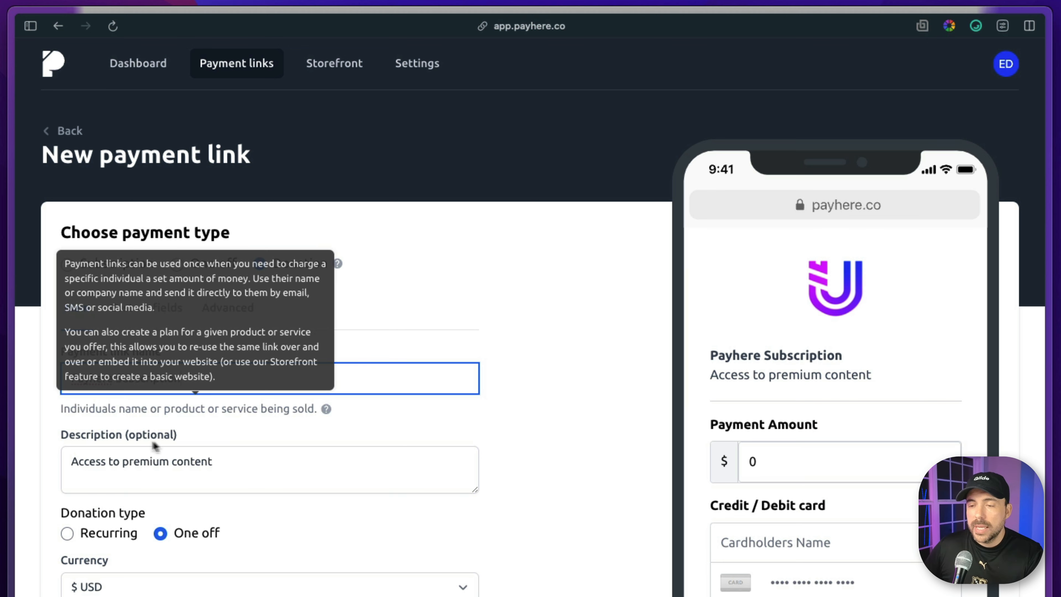
Make the payment link a recurring donation with a billing interval of Month.
scroll(183, 468, down, 4)
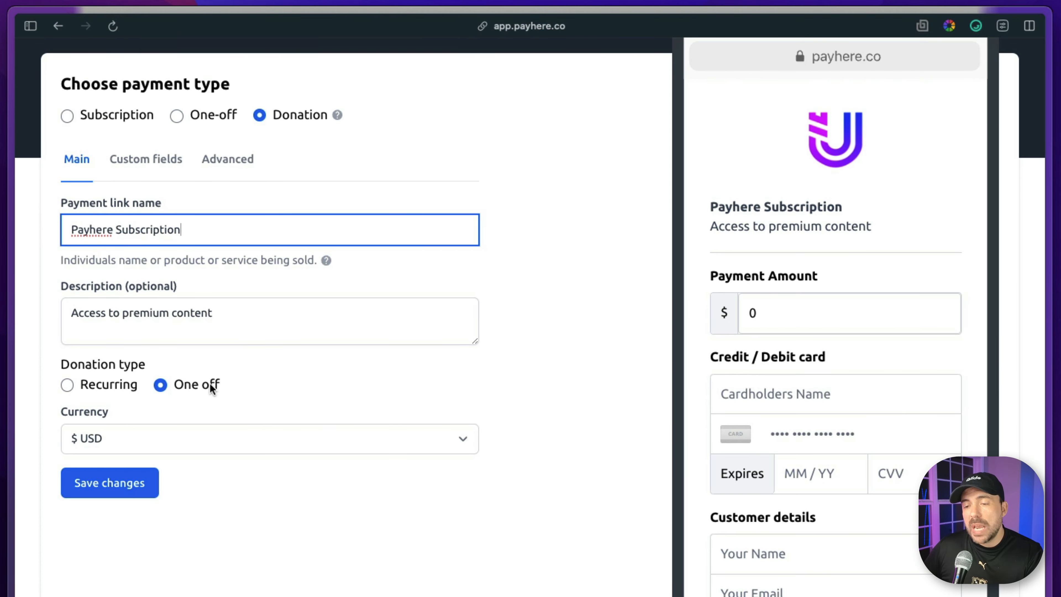
click(67, 385)
scroll(66, 418, up, 1)
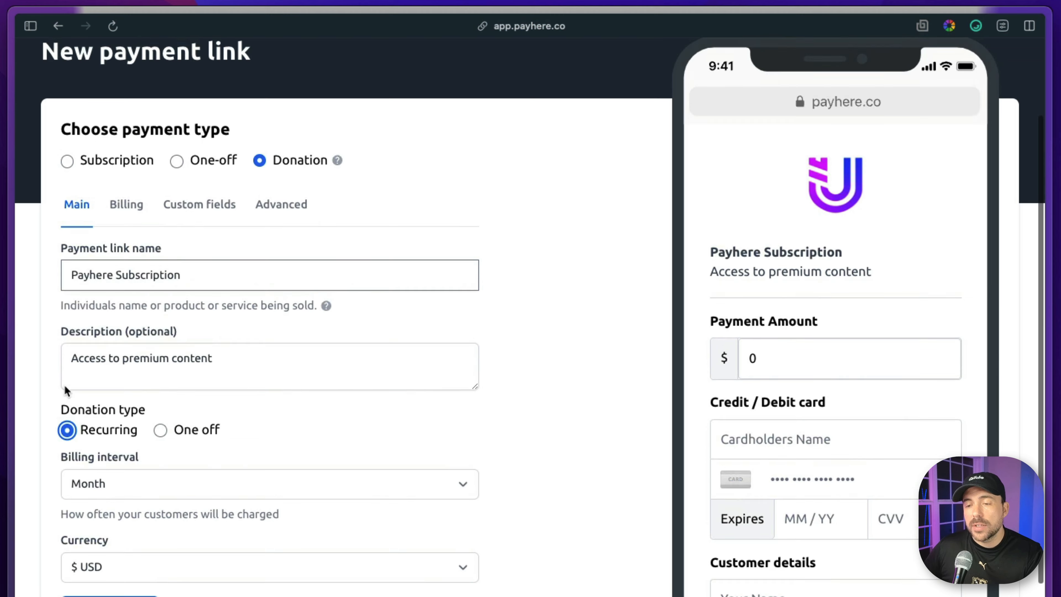
click(307, 161)
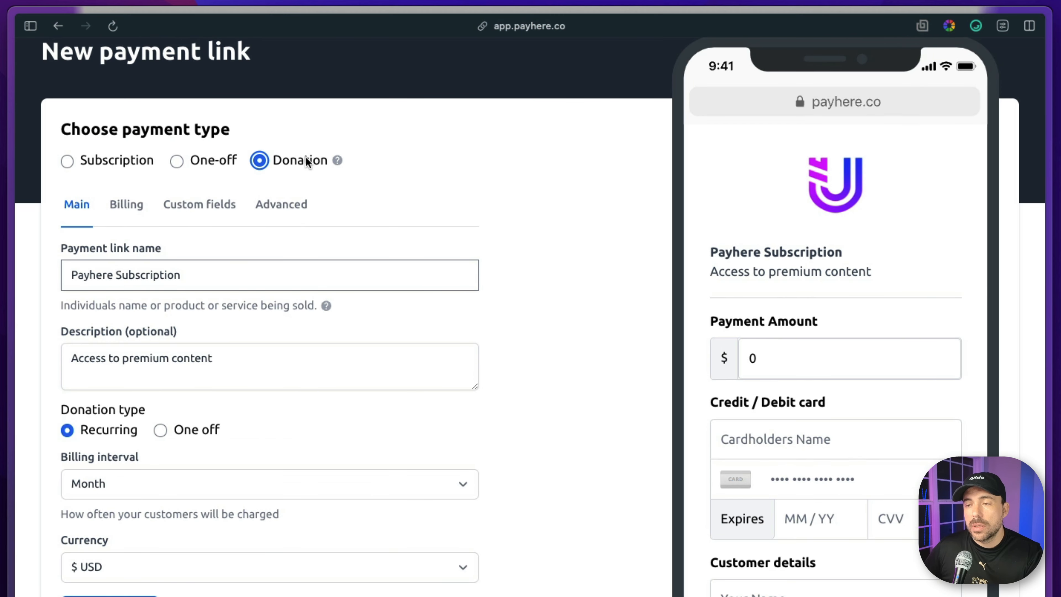
click(119, 436)
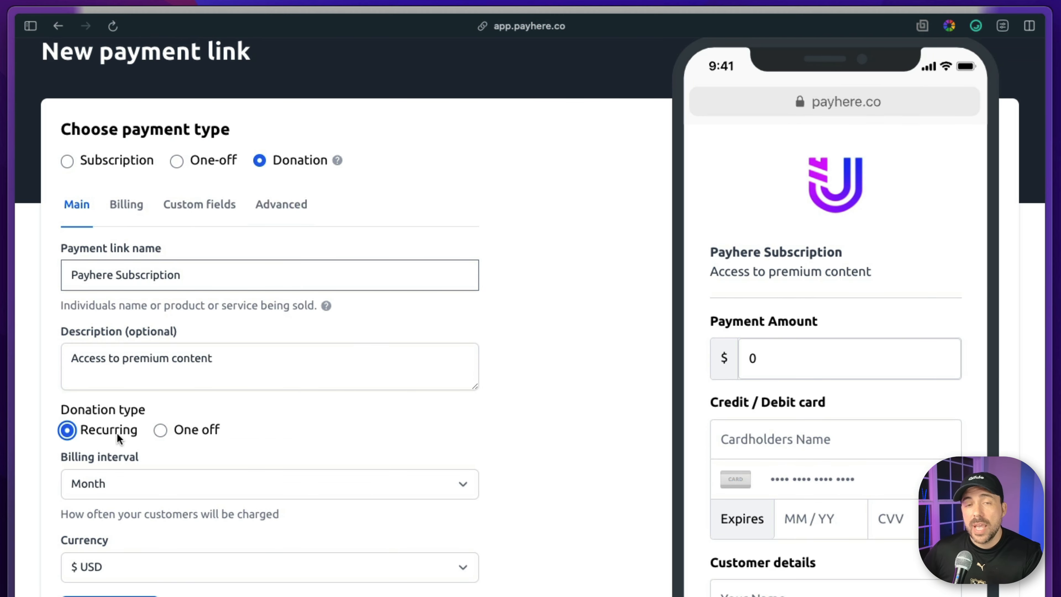
click(87, 484)
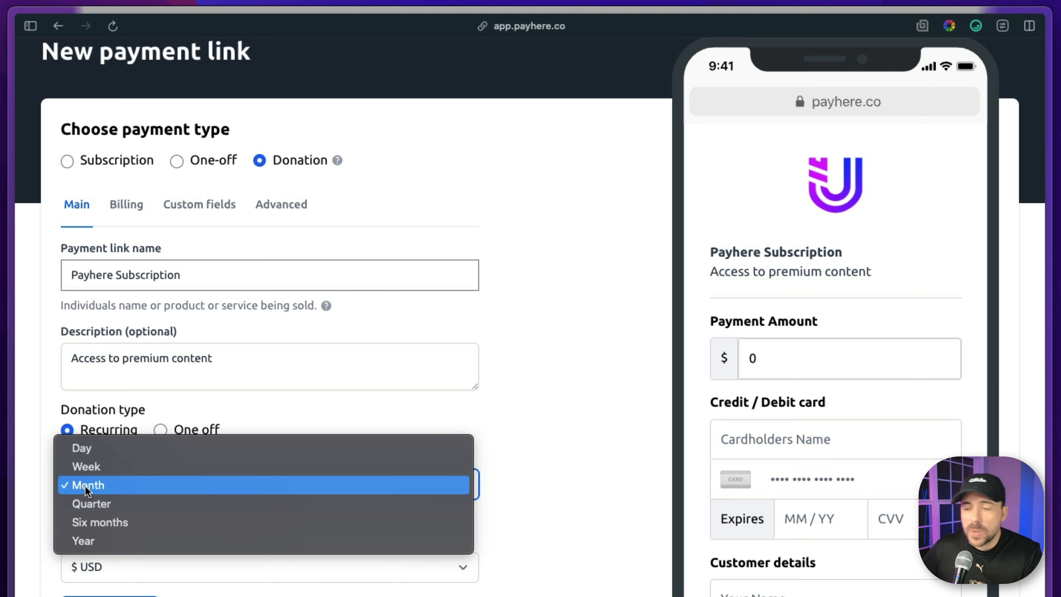
click(86, 486)
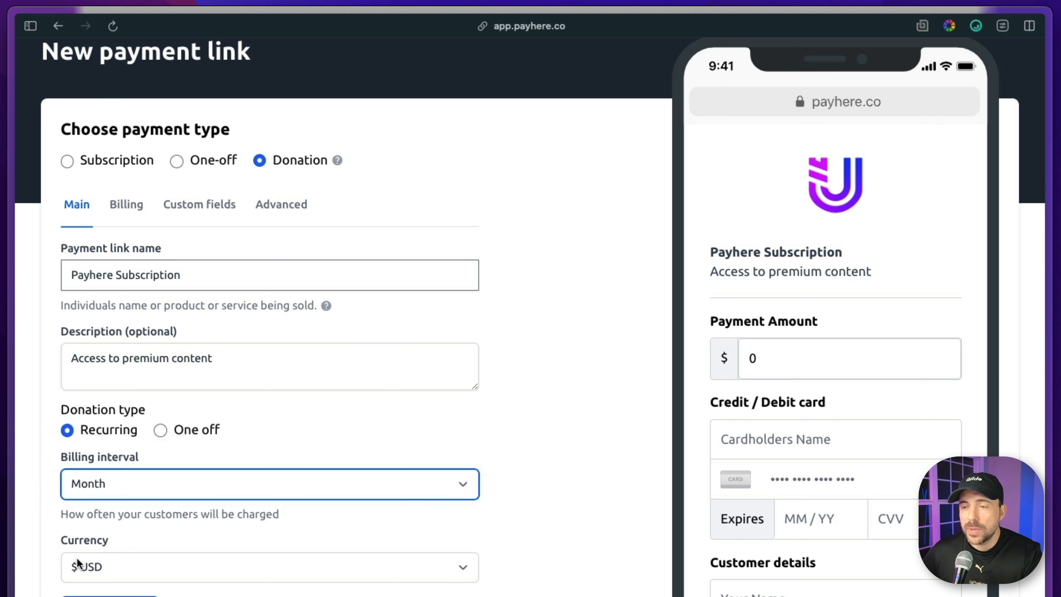
Review the payment link's optional recurring billing settings and its userid custom field.
click(126, 211)
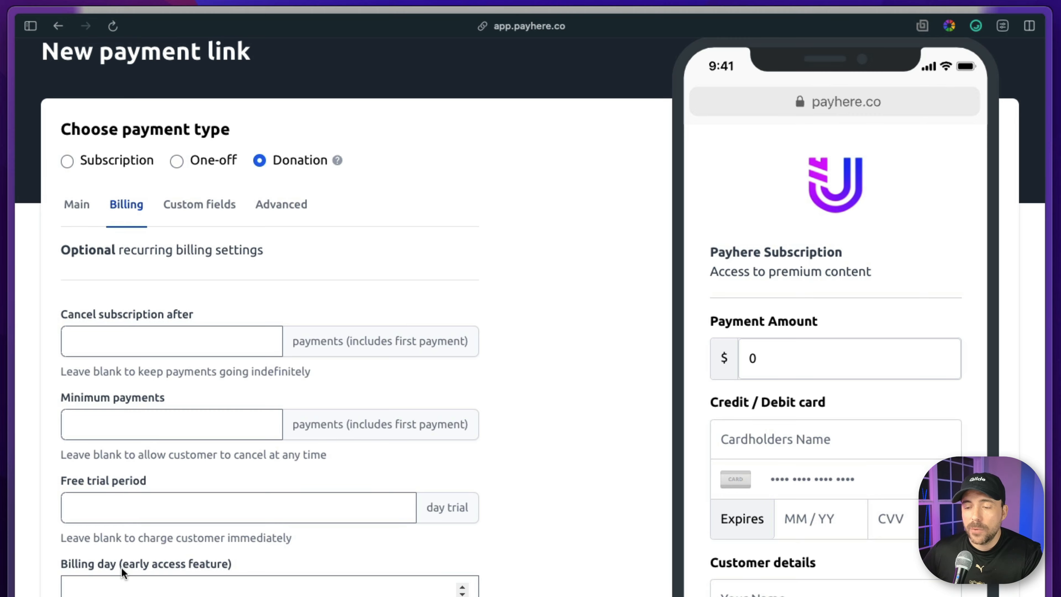
scroll(107, 523, down, 3)
scroll(186, 311, up, 5)
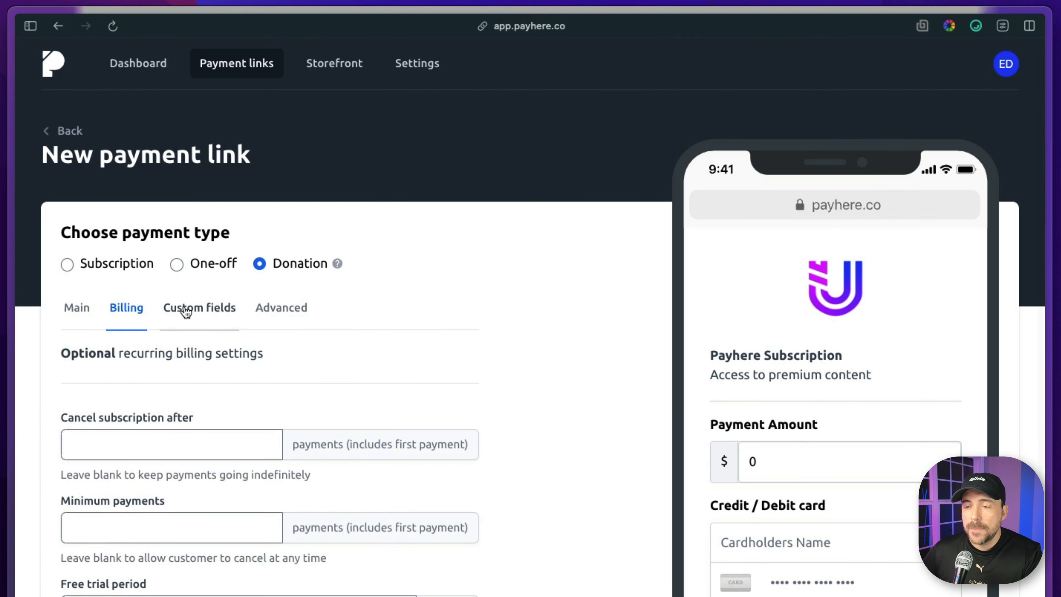
click(186, 312)
scroll(160, 514, down, 3)
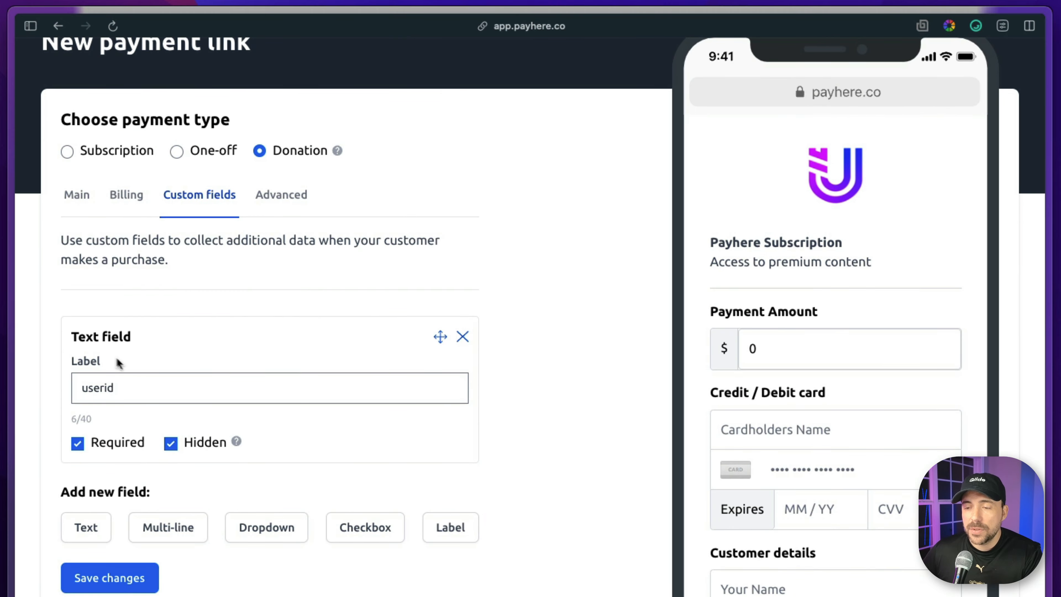
Clear the payment link's pay button text and select the optional success URL for editing.
click(281, 195)
drag(142, 331, 62, 330)
key(BackSpace)
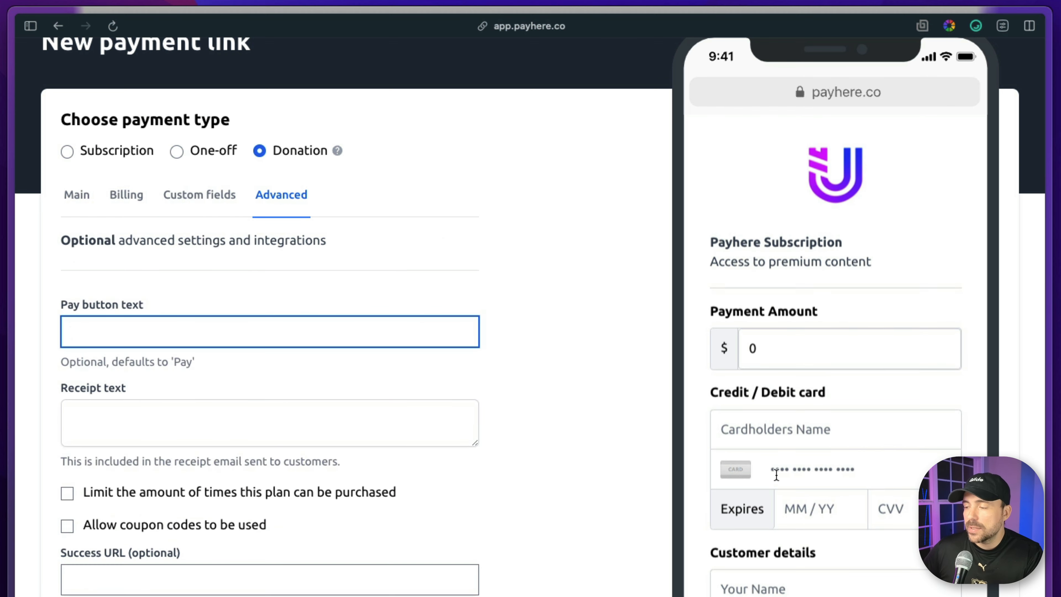
scroll(776, 475, down, 2)
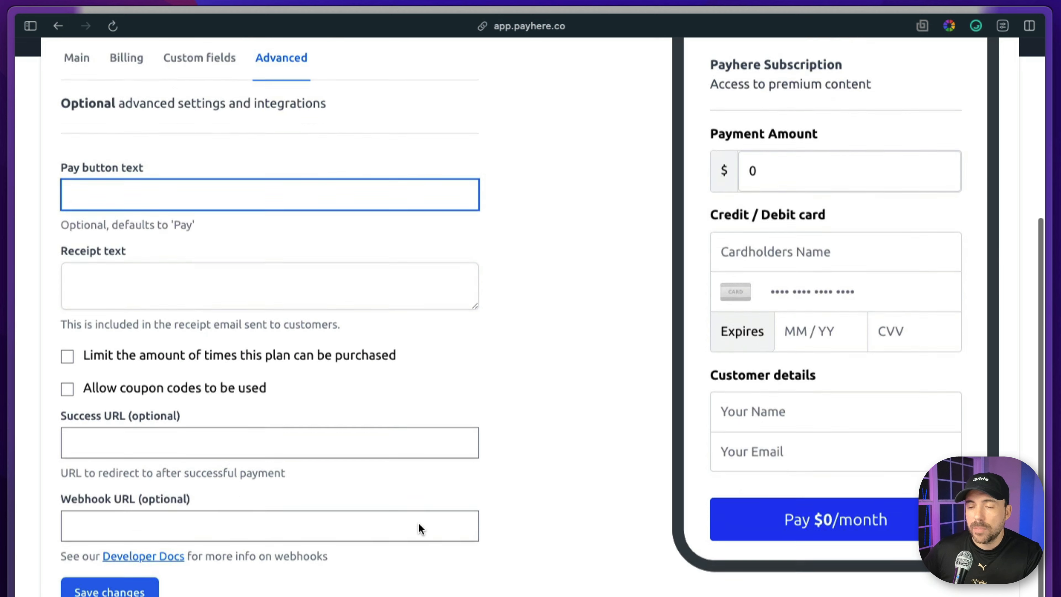
scroll(419, 523, down, 3)
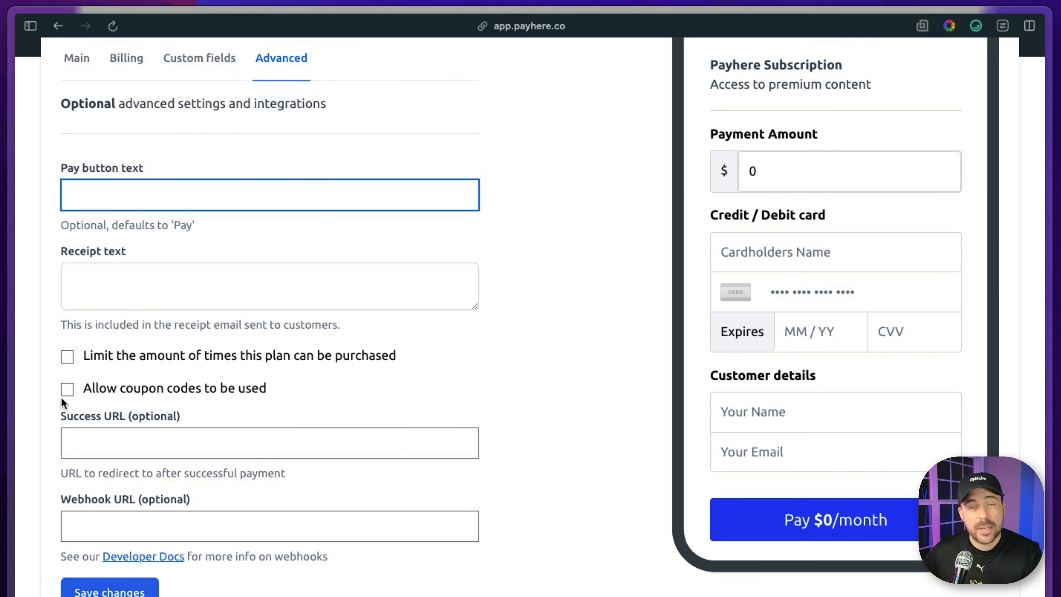
click(129, 440)
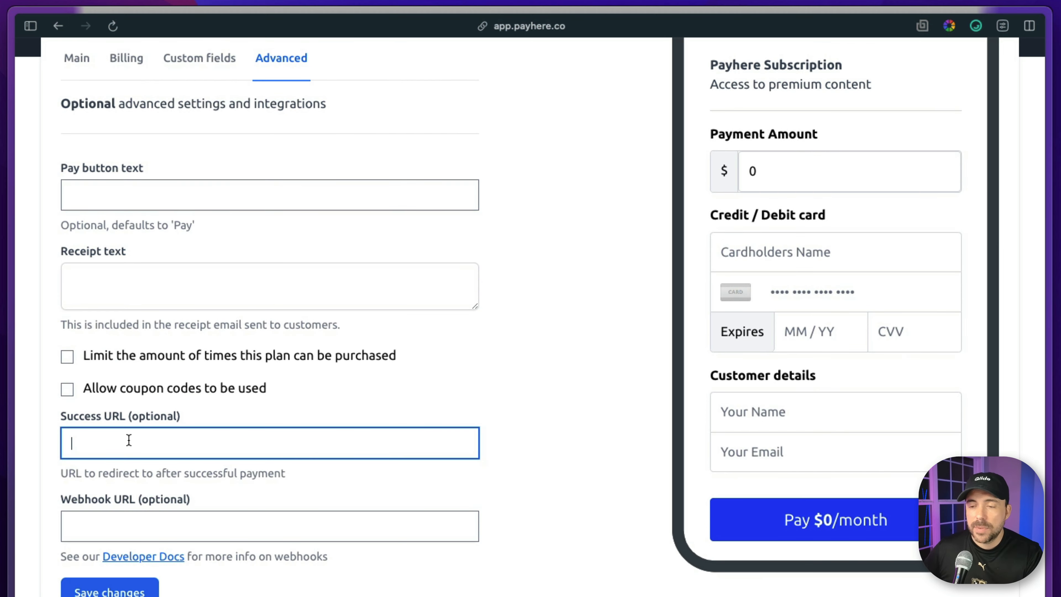
Save the Payhere Subscription payment link without a webhook URL and copy its URL.
click(113, 519)
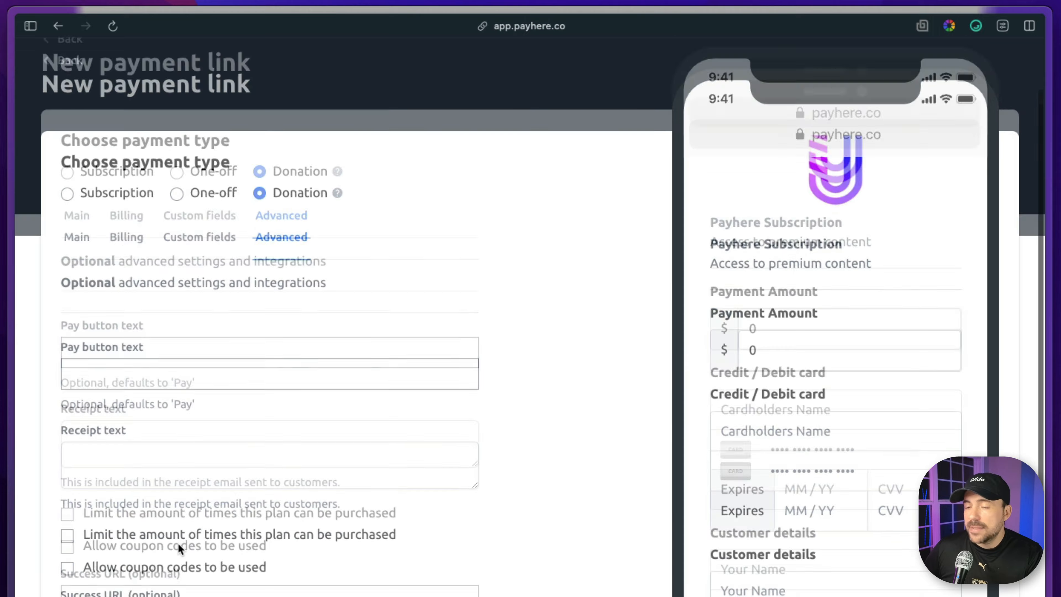
scroll(178, 543, down, 5)
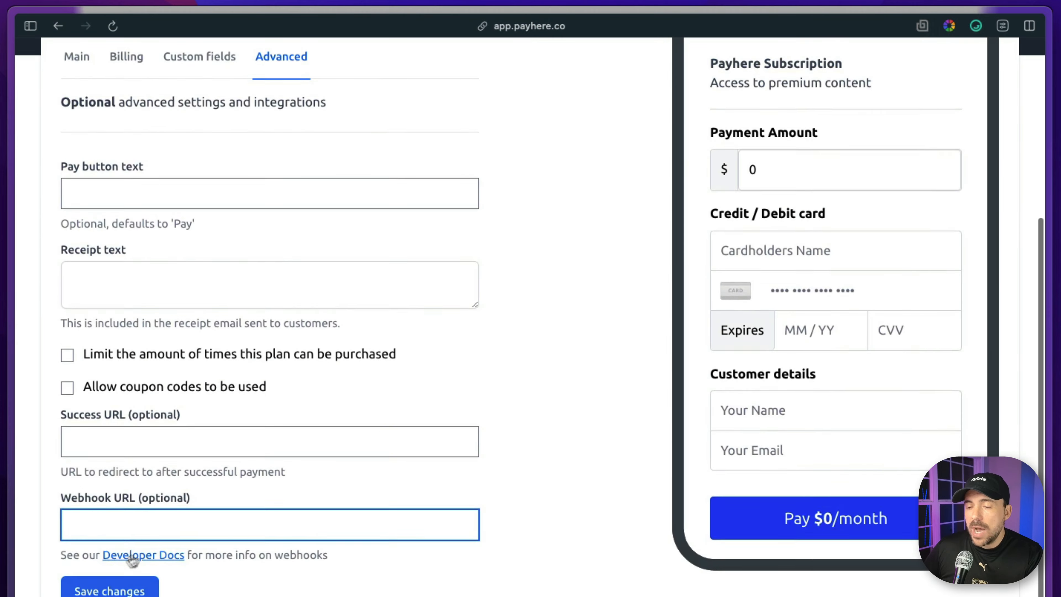
click(113, 590)
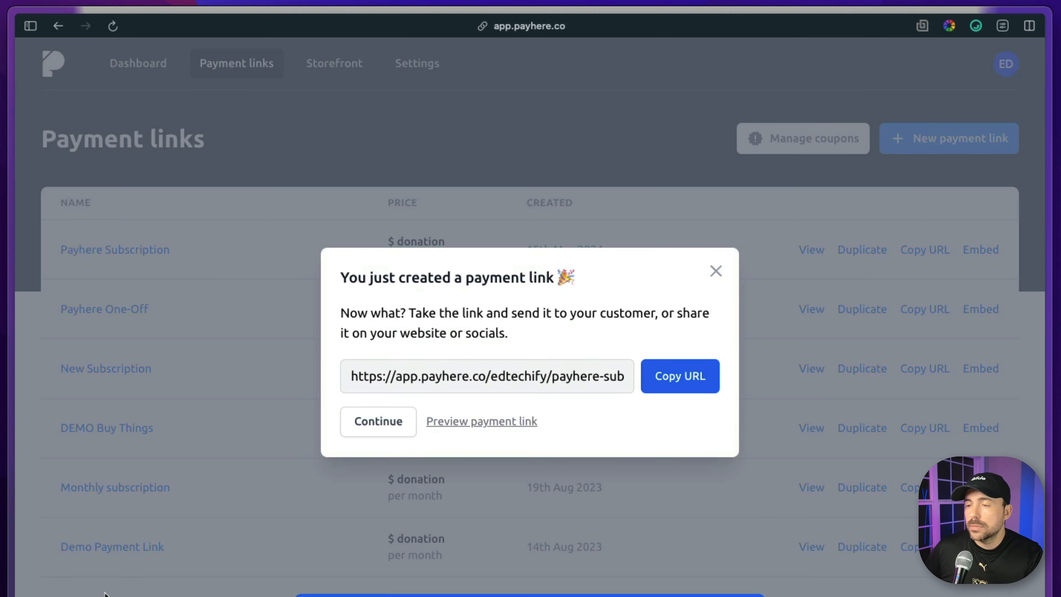
click(691, 381)
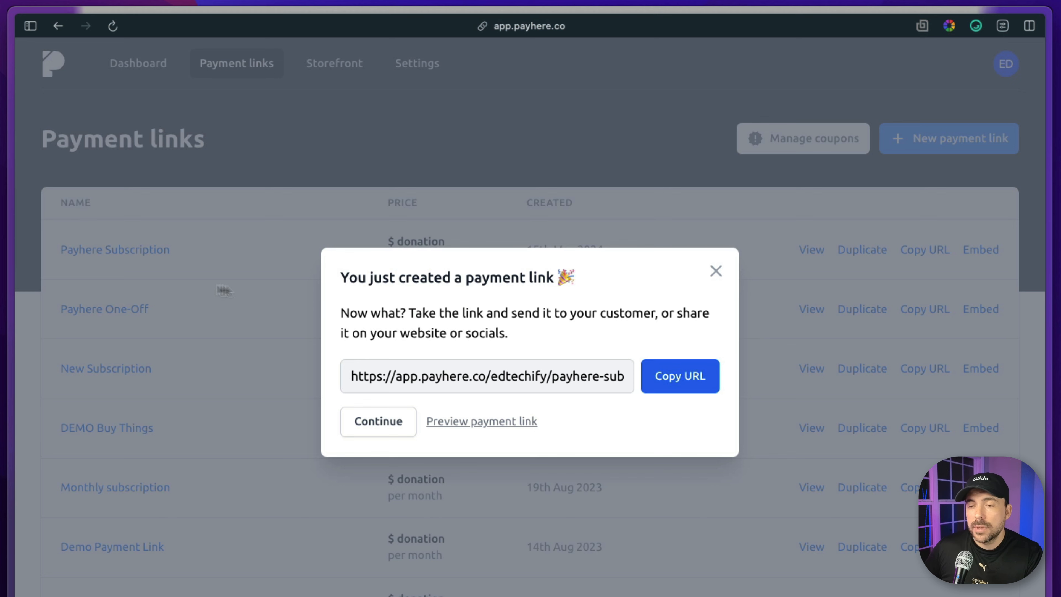
Switch to the Payhere app in Glide and open the Users table in the data editor.
mouse_move(15, 209)
click(79, 209)
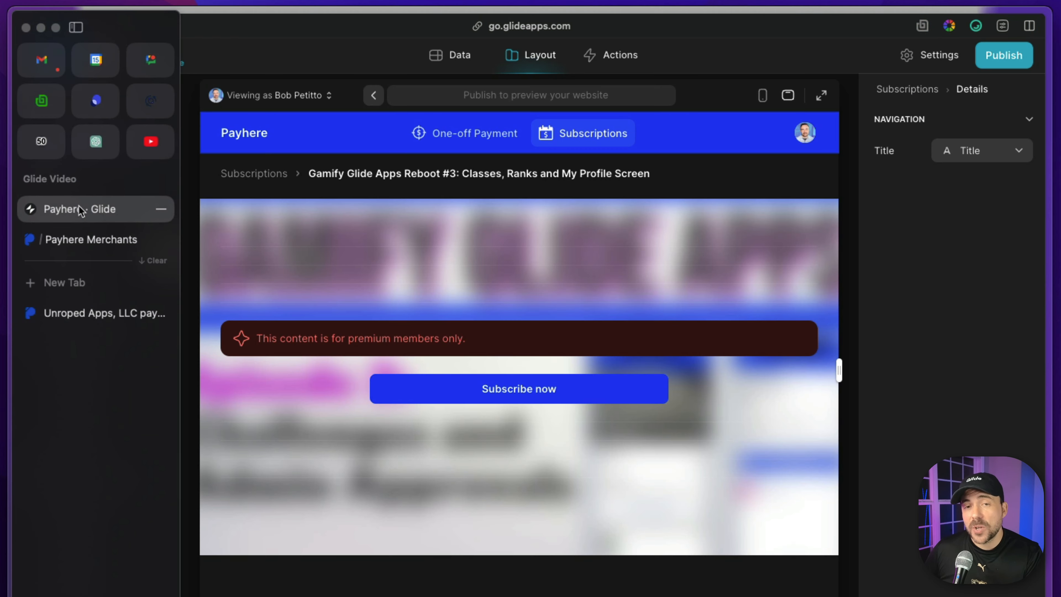
click(459, 55)
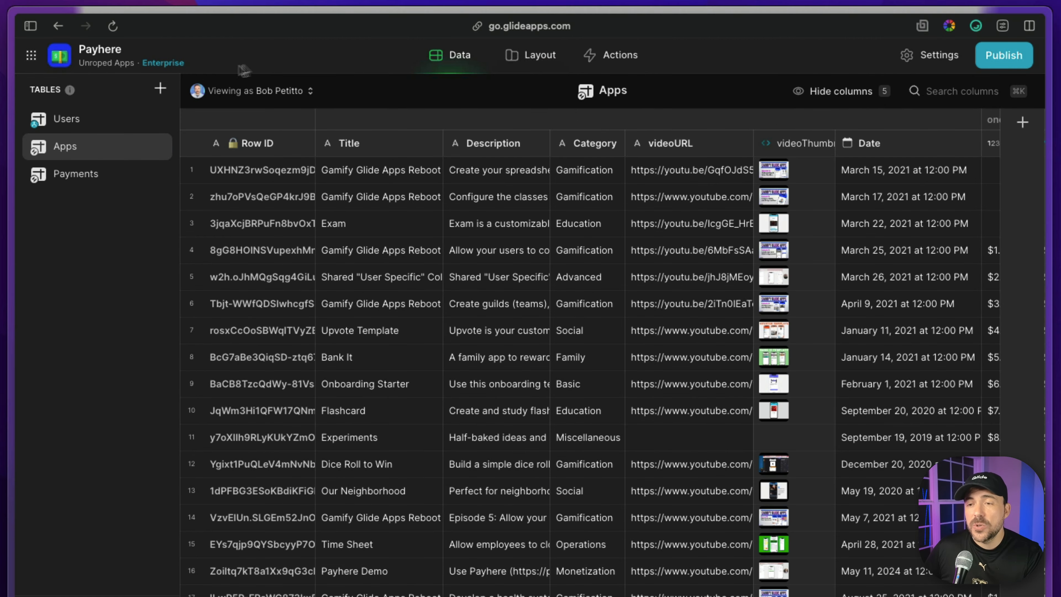
click(67, 120)
Duplicate the subscription/status column in the Users table and name the copy subscription/paymentLink.
click(636, 144)
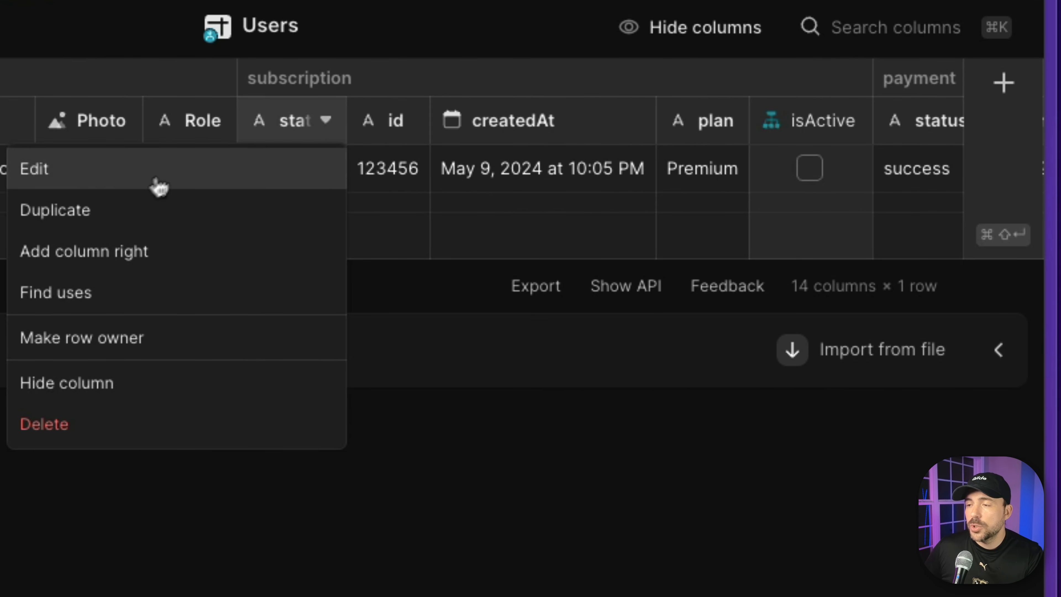
click(121, 226)
click(869, 188)
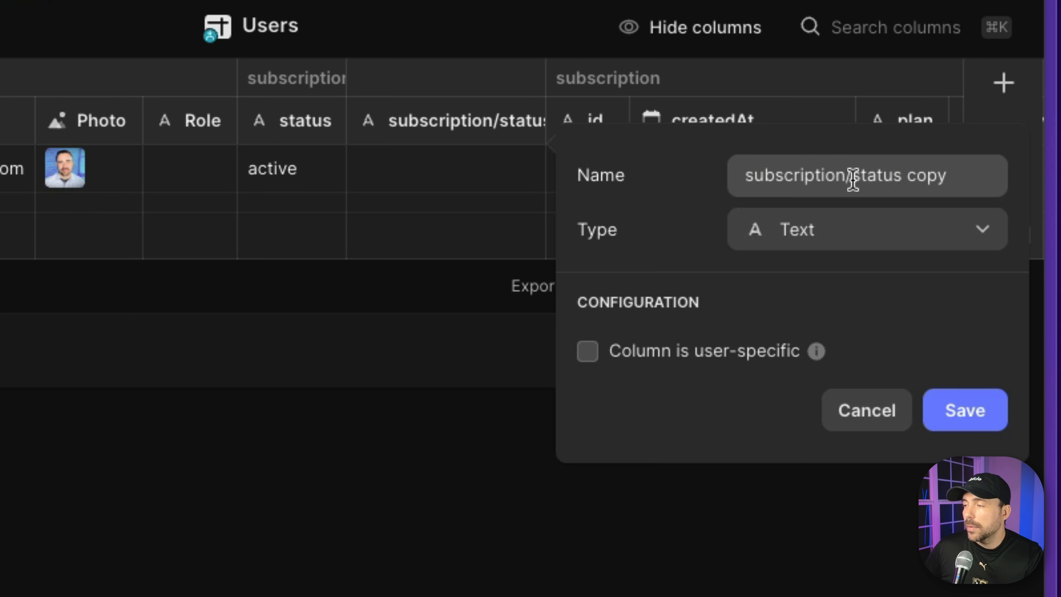
drag(852, 180, 982, 185)
text(paymentLink)
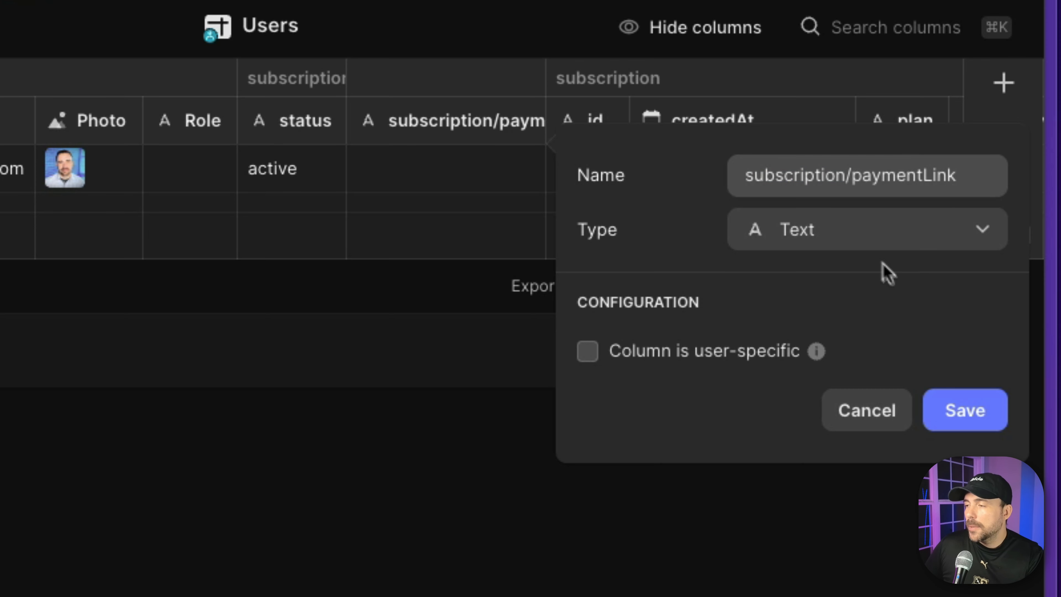
Change the subscription/paymentLink column's type to Construct URL.
click(869, 247)
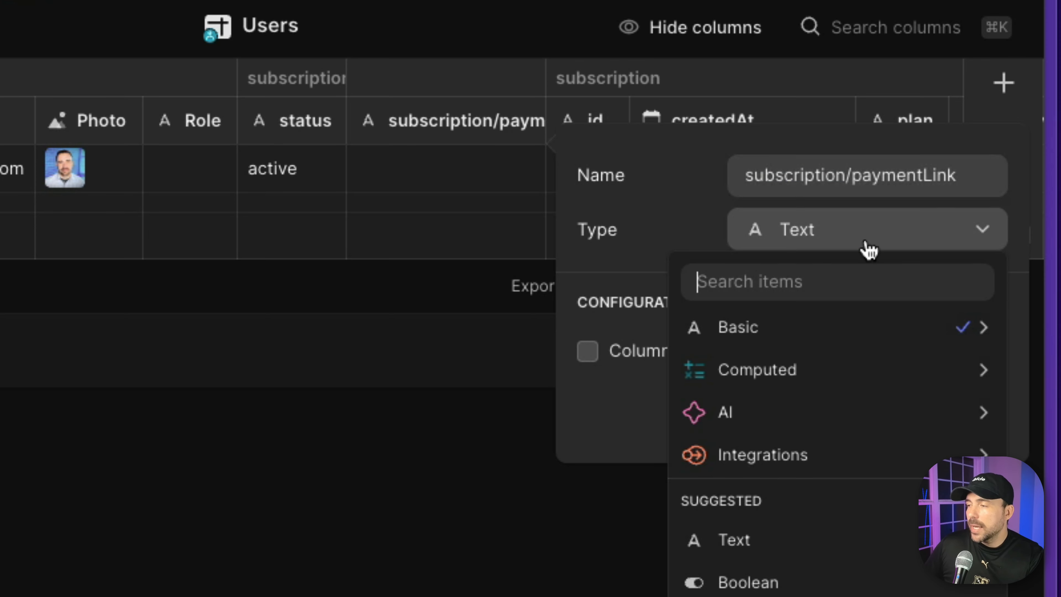
text(url)
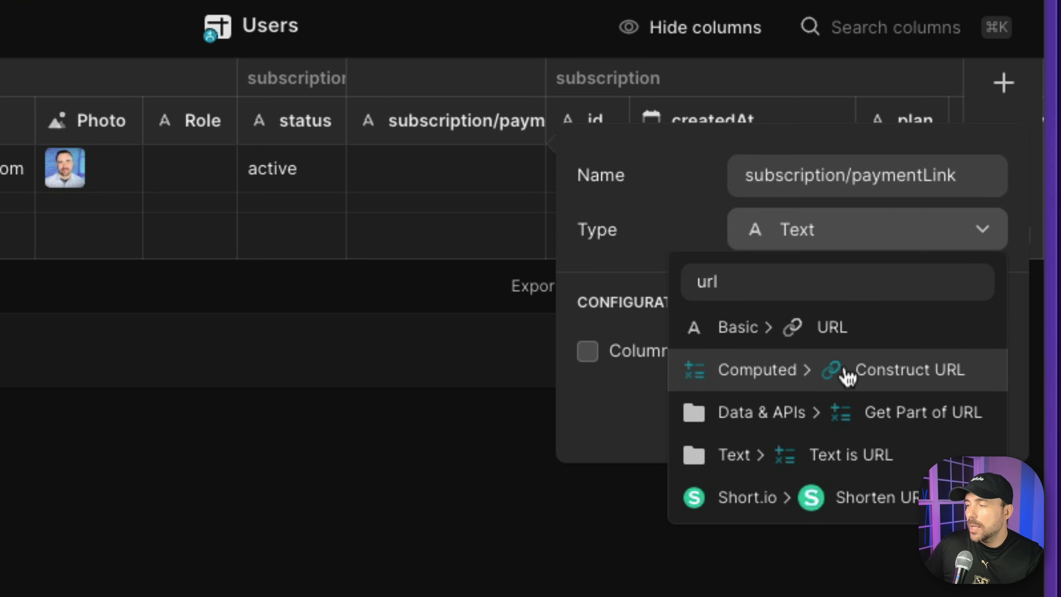
click(846, 370)
Paste the copied link as the URL's host, trim it to app.payhere.co/edtechify, and select the path for editing.
click(685, 410)
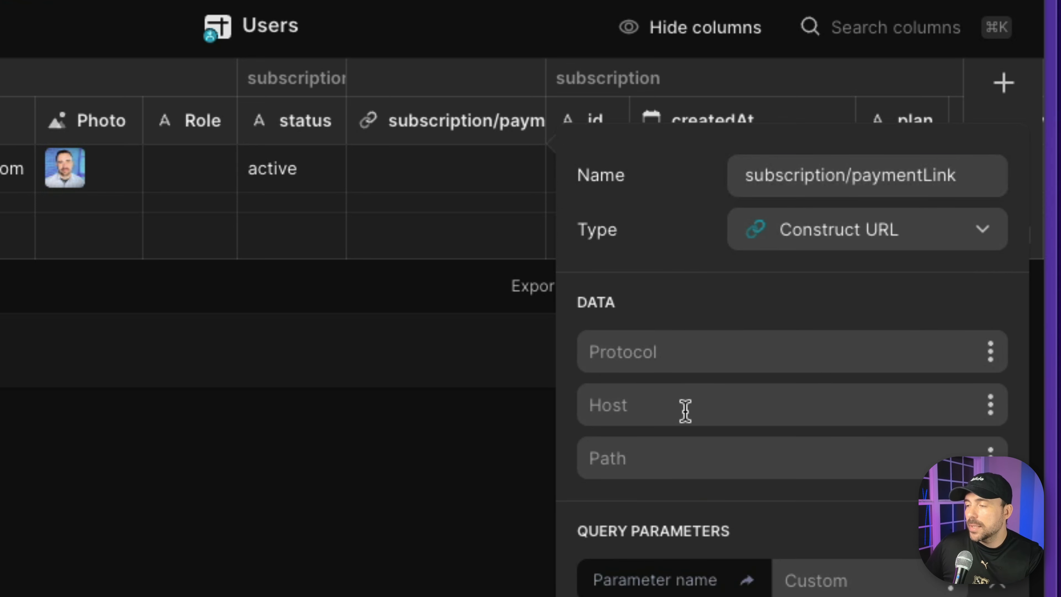
key(super+v)
drag(648, 407, 583, 408)
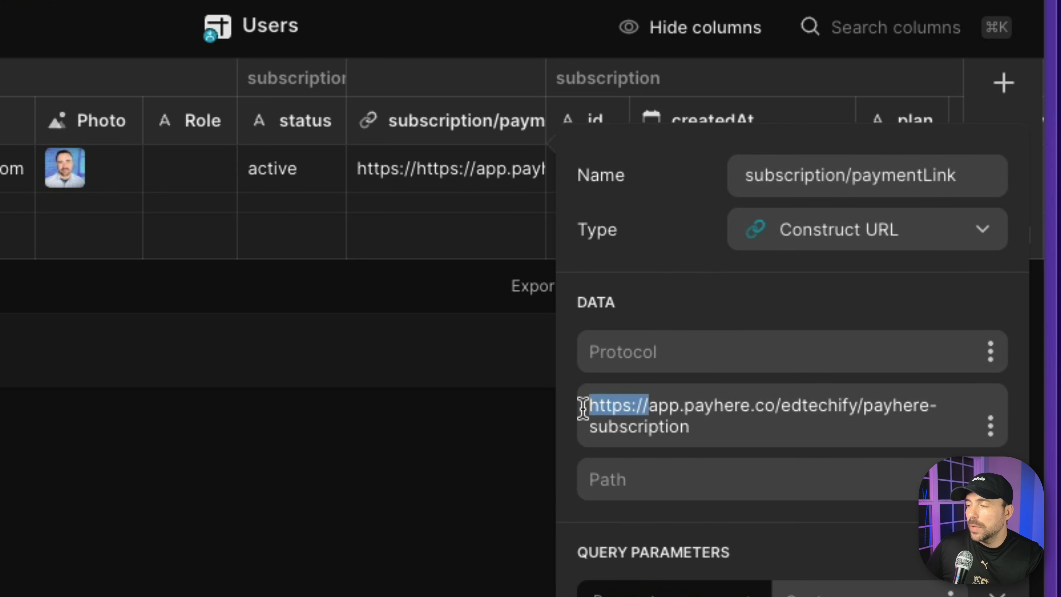
key(BackSpace)
drag(802, 405, 813, 441)
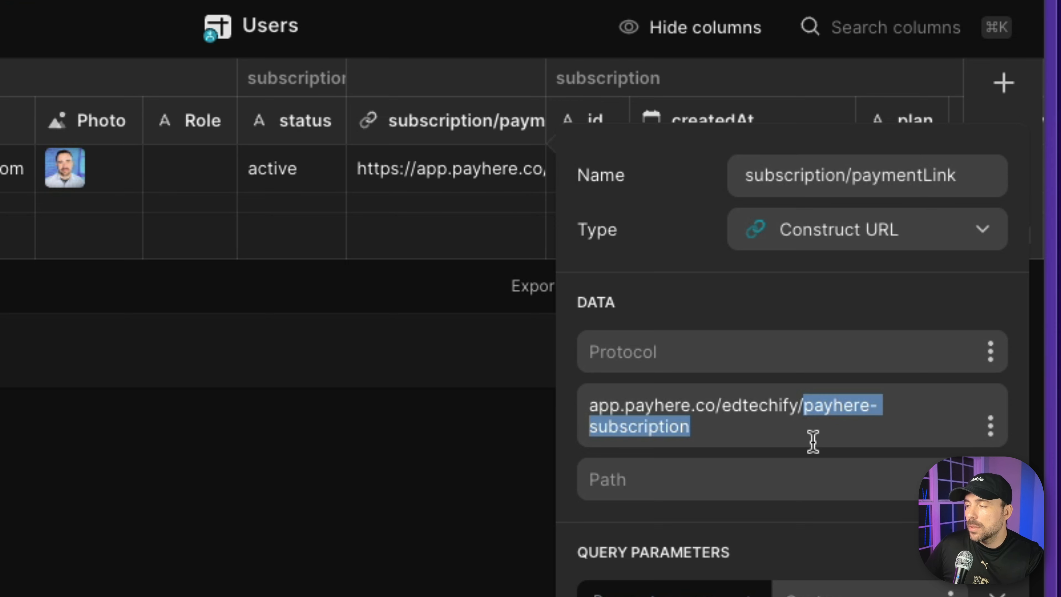
key(BackSpace)
key(BackSpace)
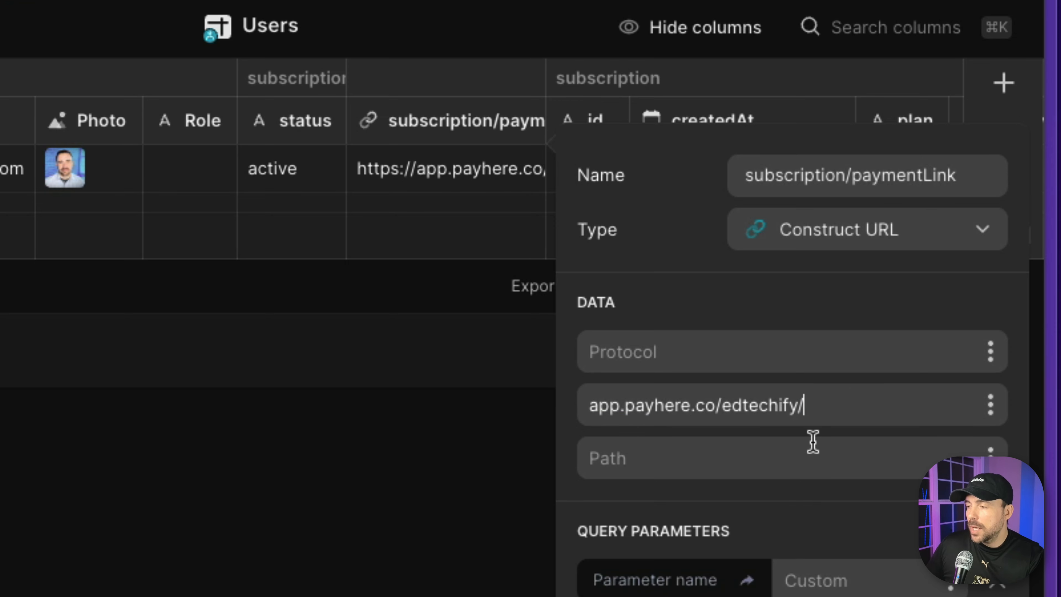
click(766, 454)
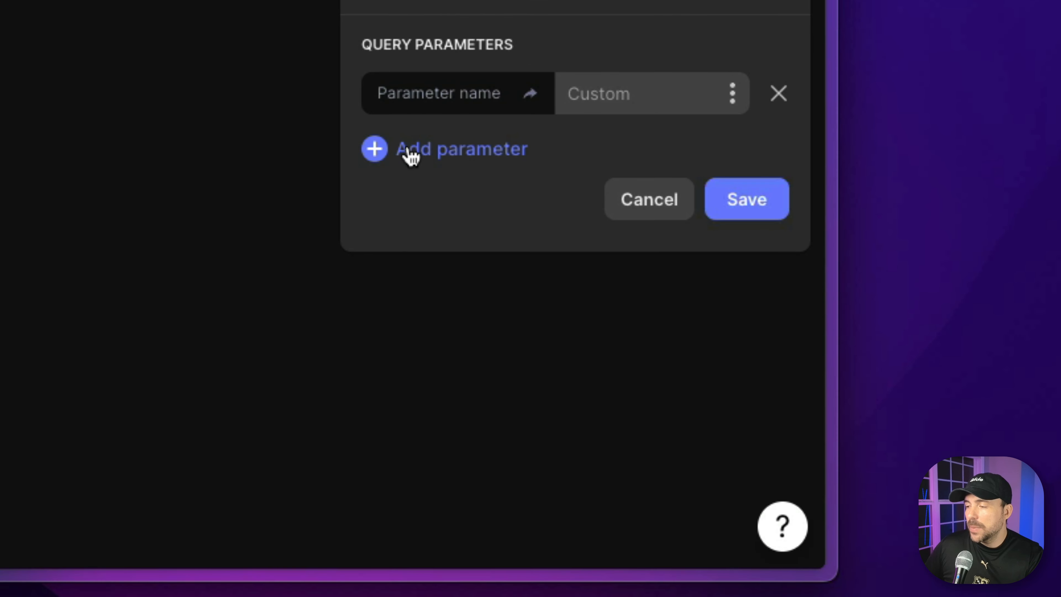
Add seven more empty query parameters to the constructed URL, making eight in total.
click(407, 149)
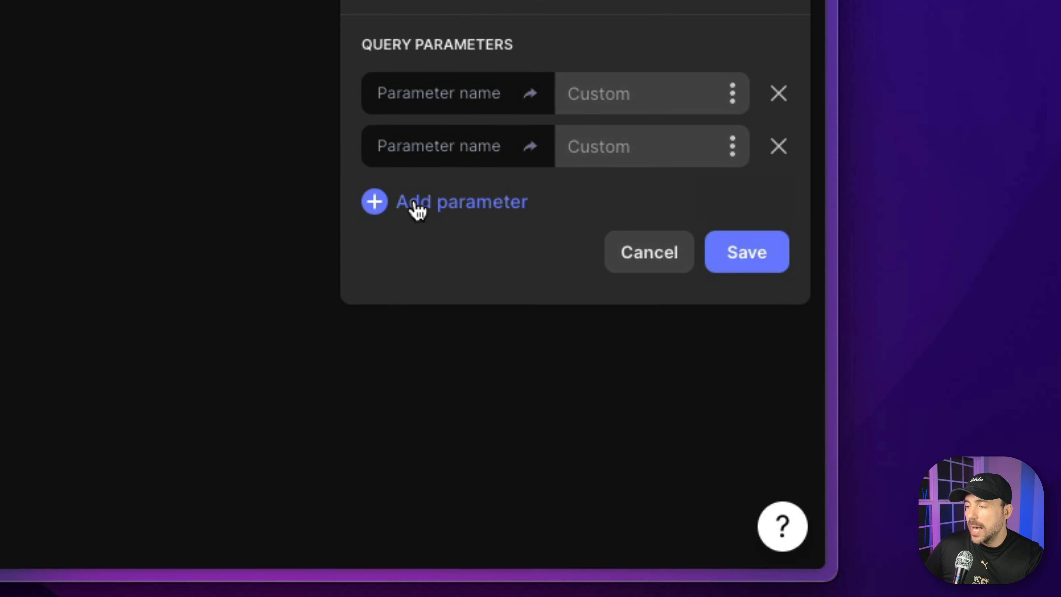
click(416, 202)
click(422, 256)
click(424, 307)
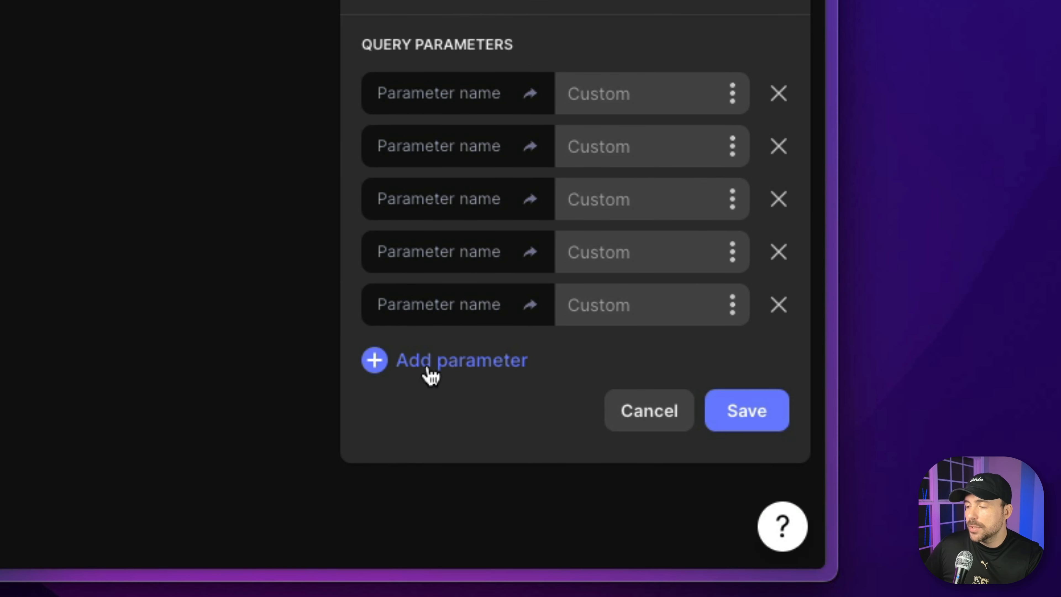
click(428, 368)
click(427, 414)
click(428, 465)
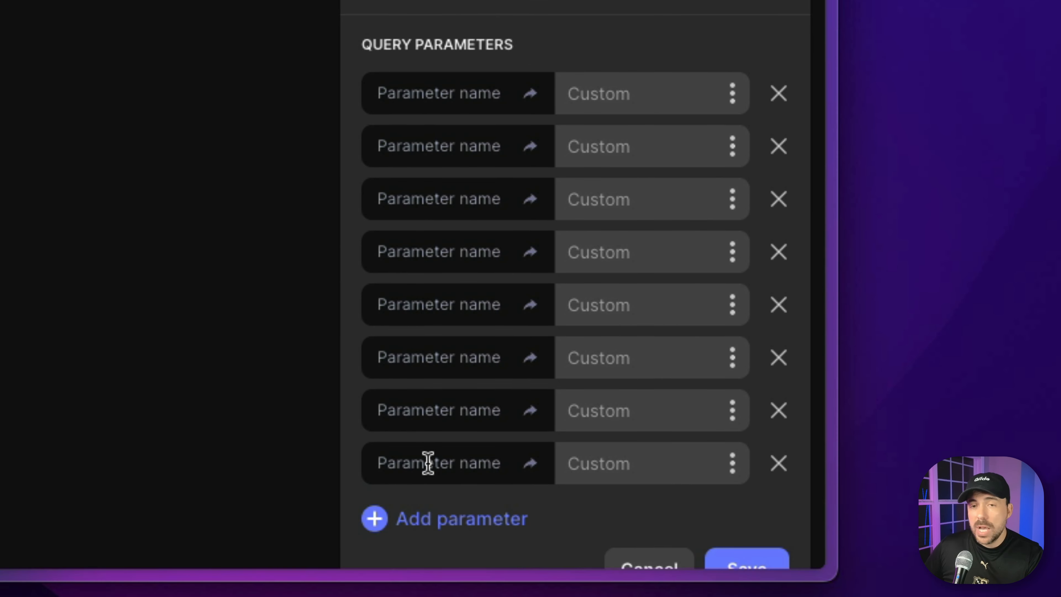